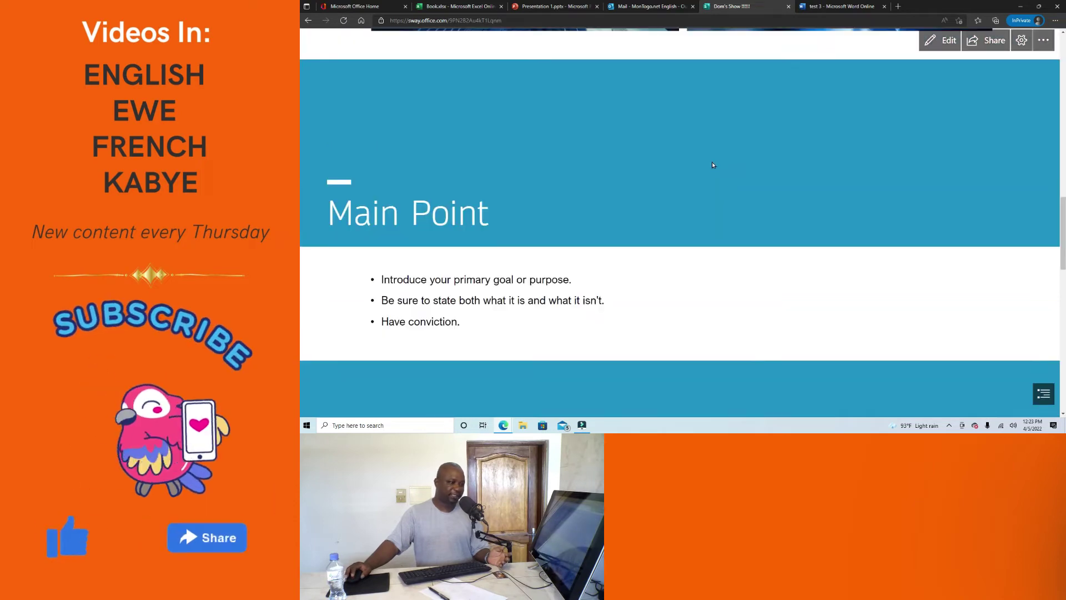
Change the Sway's layout from Default to the horizontally scrolling one.
scroll(712, 162, up, 5)
scroll(732, 158, up, 5)
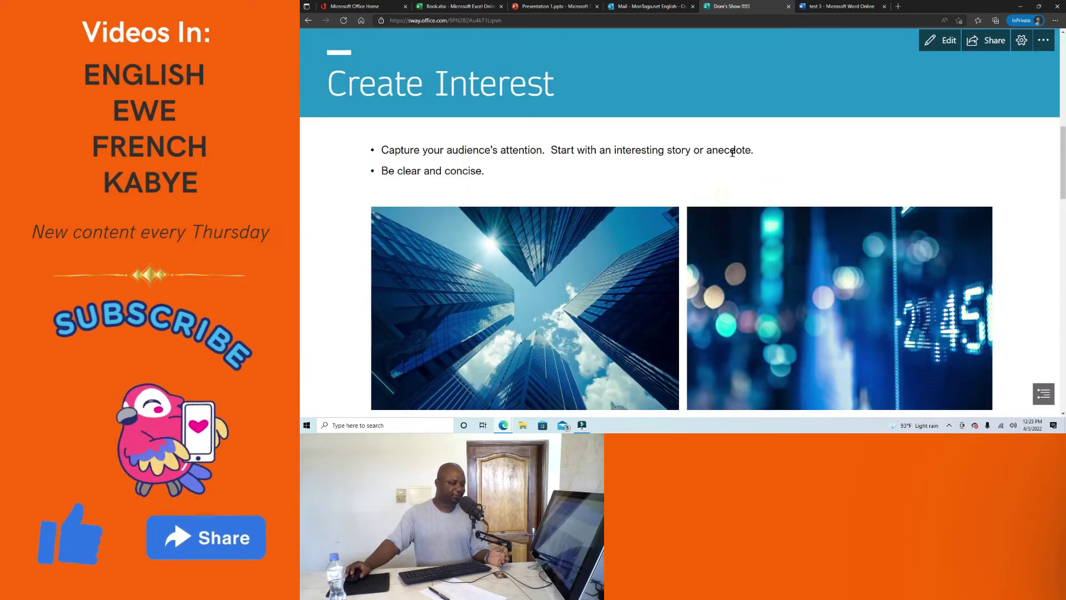
scroll(716, 162, up, 5)
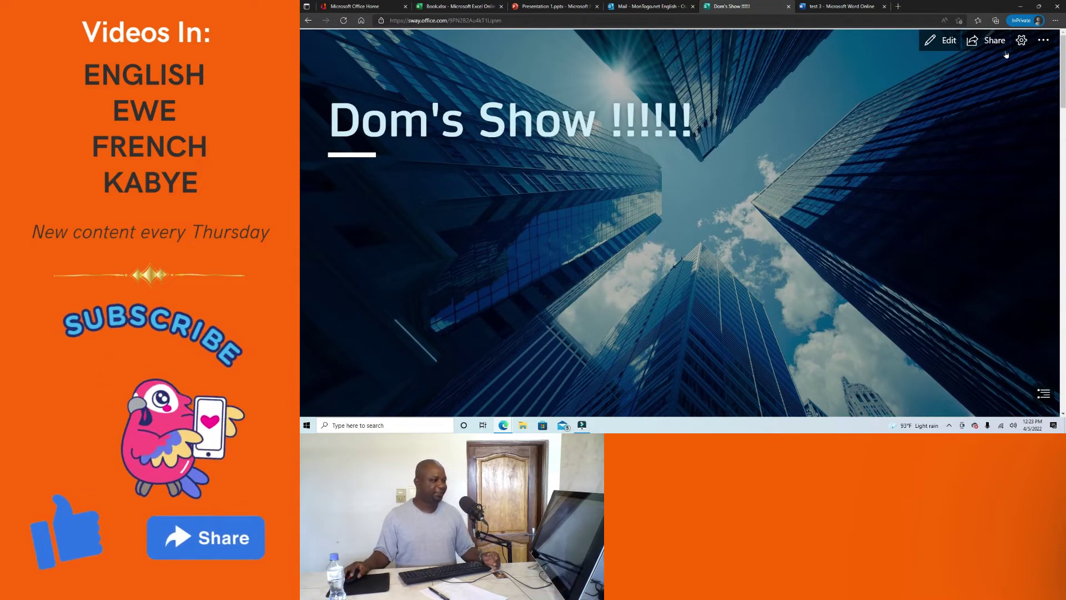
click(1020, 41)
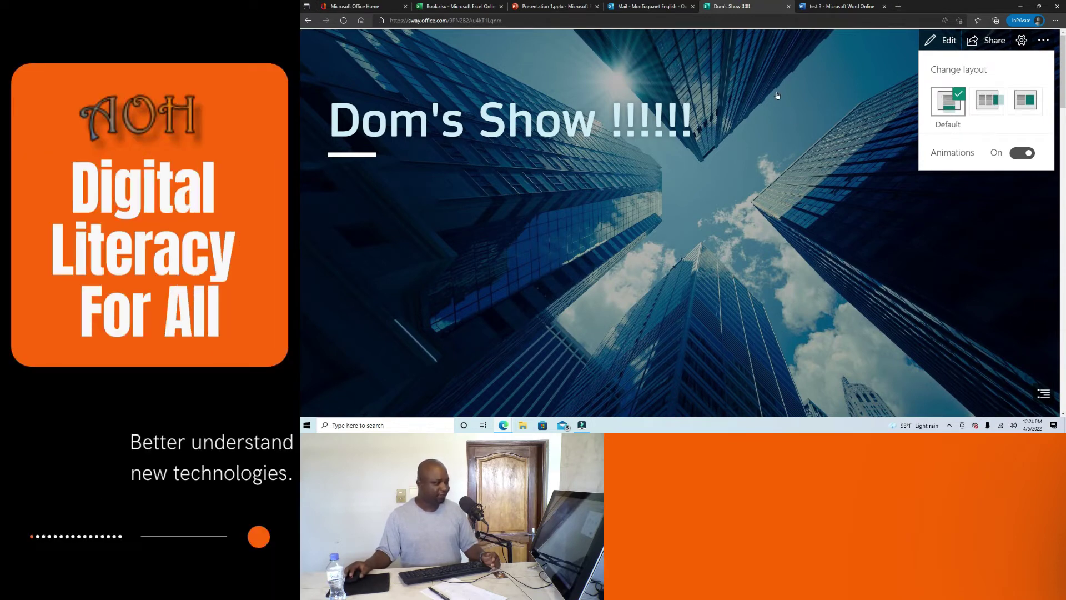
scroll(778, 95, down, 1)
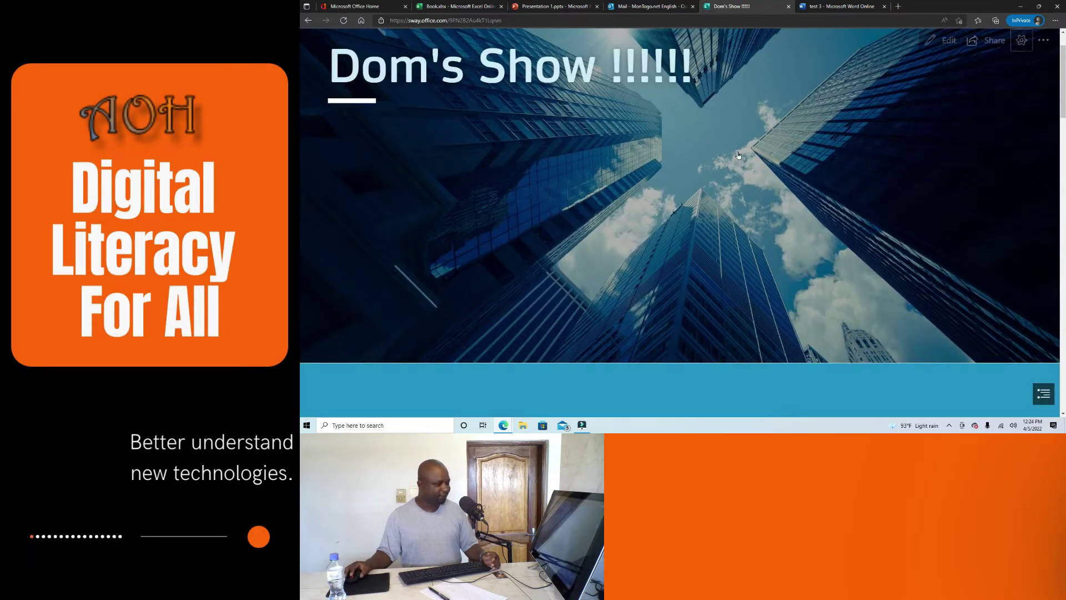
click(1021, 40)
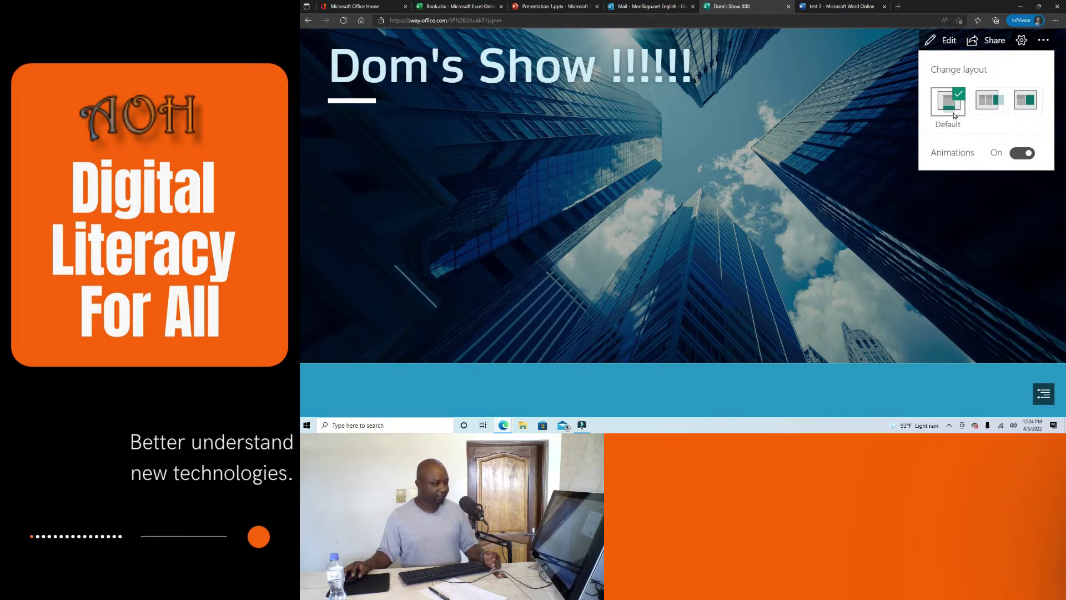
click(987, 100)
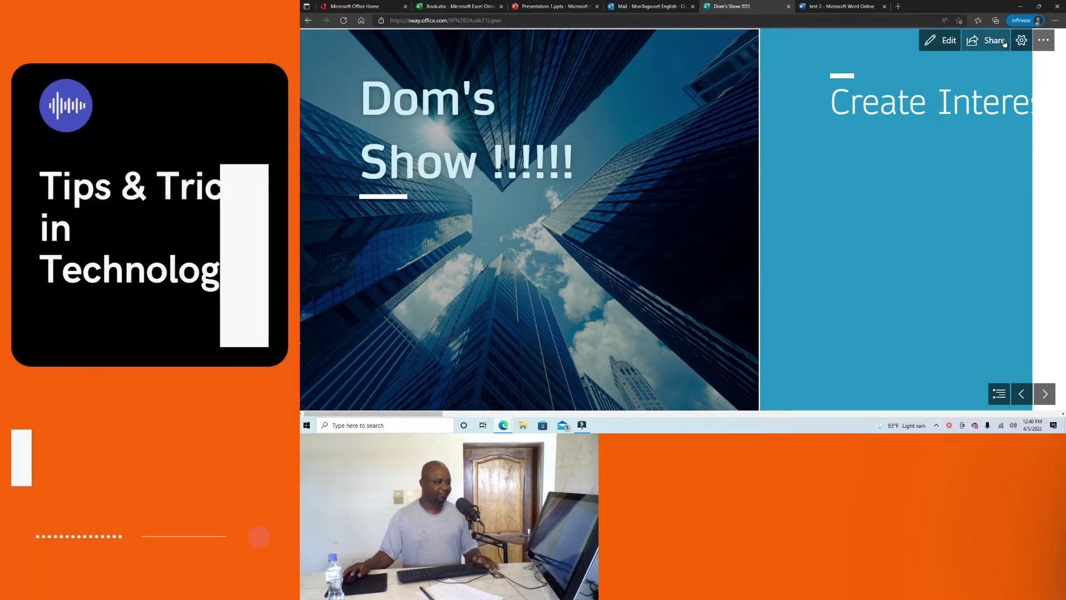
Copy the Sway's share link that invites people to view it.
click(997, 43)
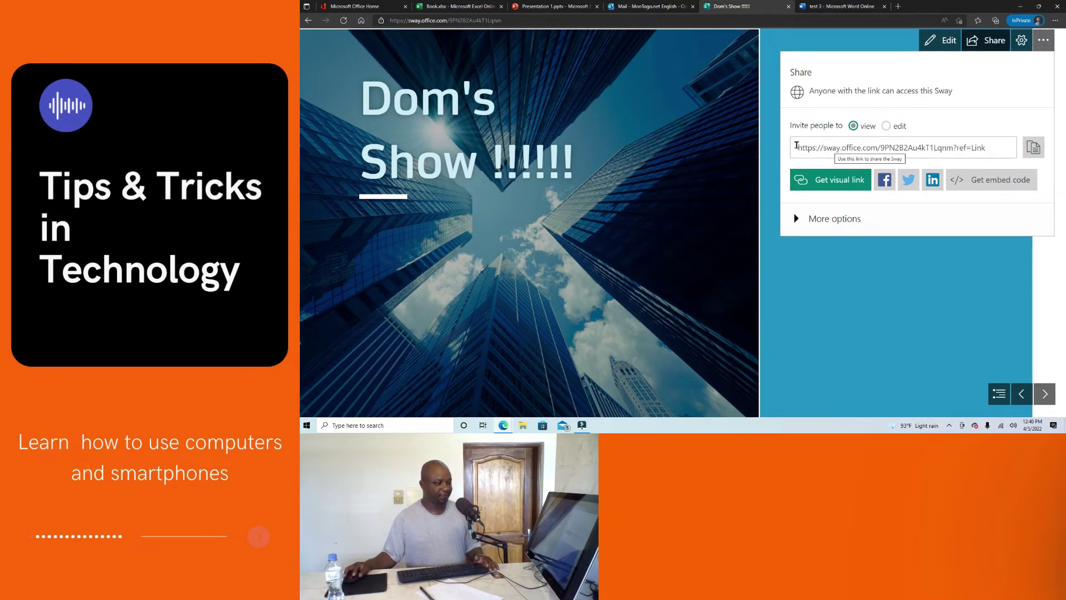
click(999, 152)
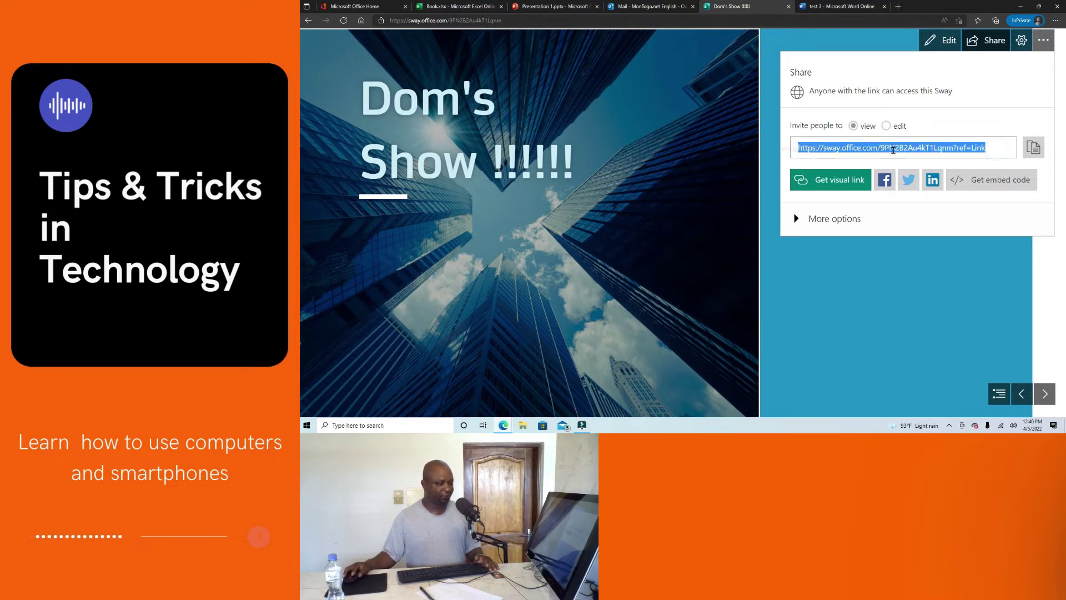
click(1034, 150)
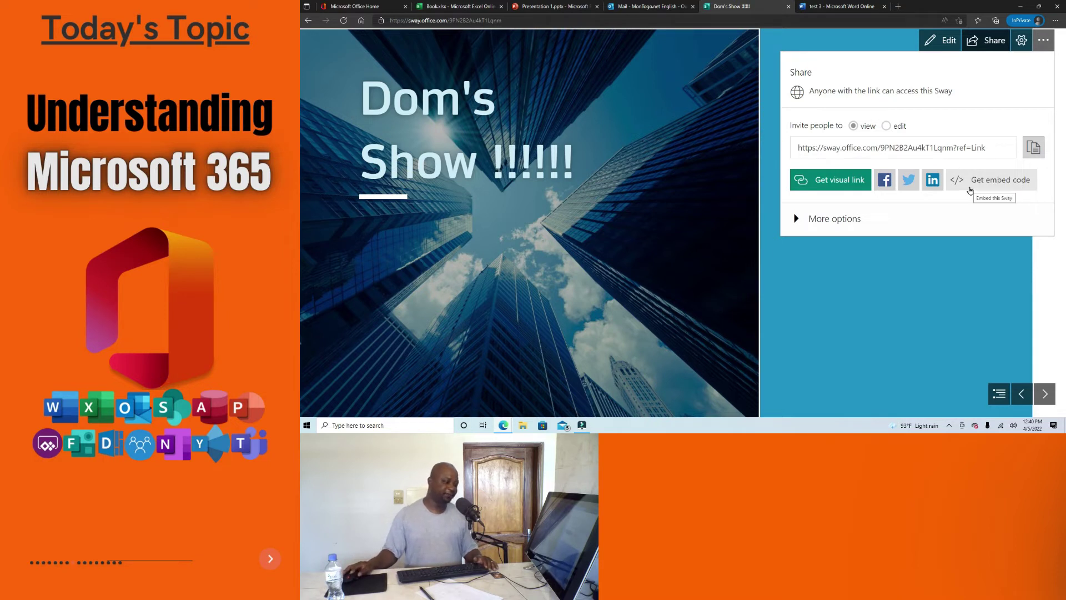
Display the embed code for the Sway and close it without copying the code.
click(966, 193)
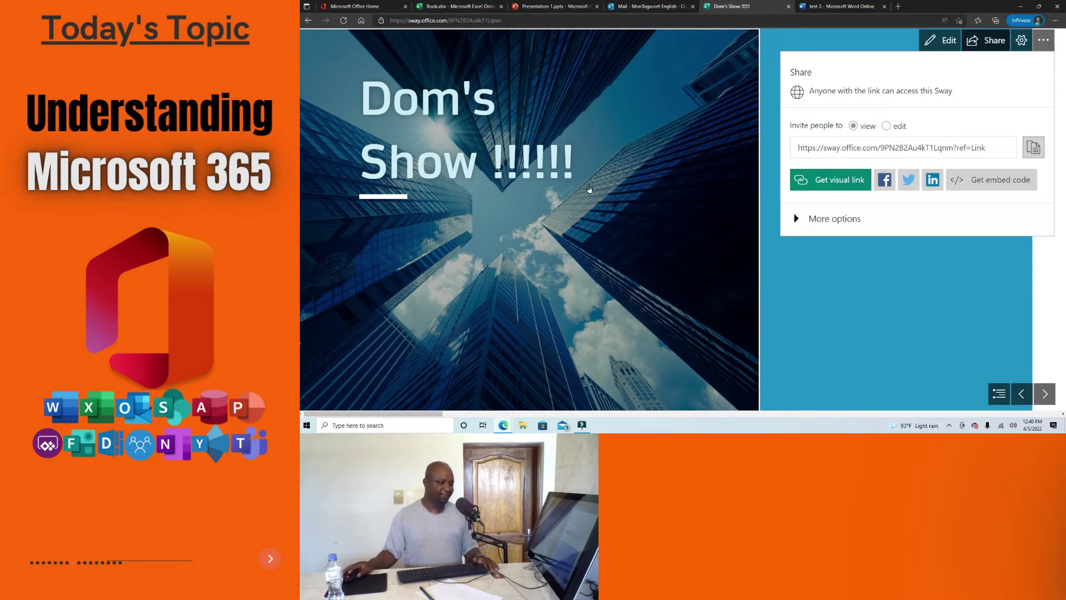
click(998, 177)
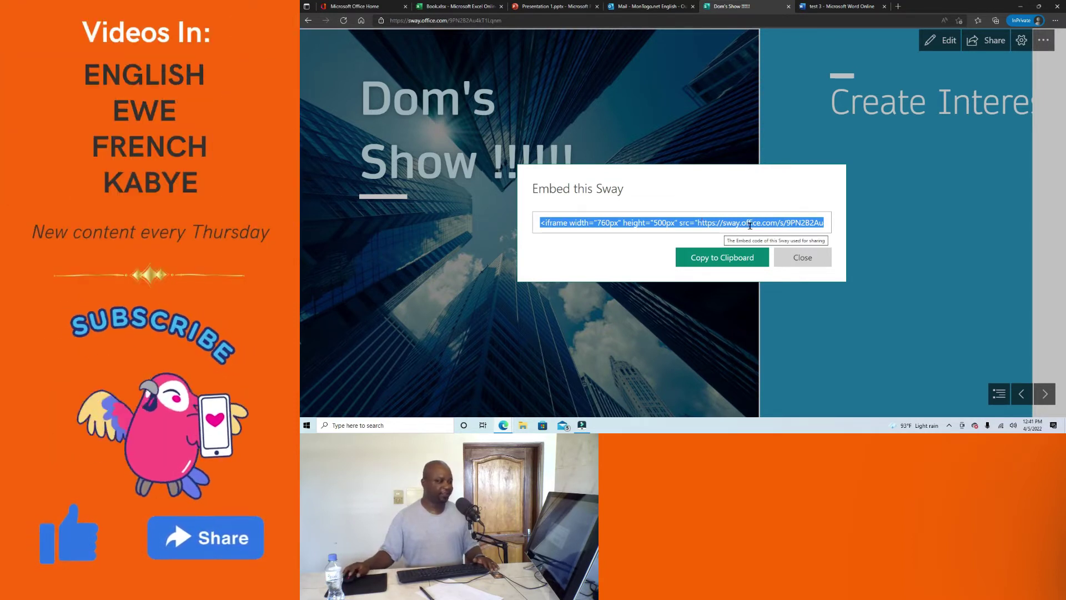
click(812, 260)
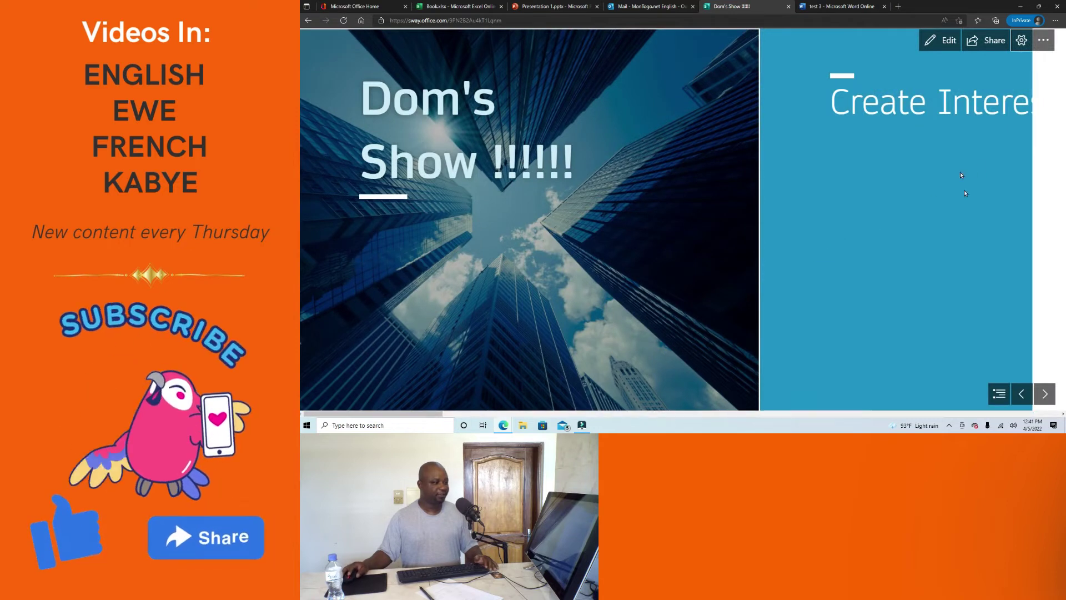
Examine the additional sharing options of the Sway and close the sharing settings.
click(988, 42)
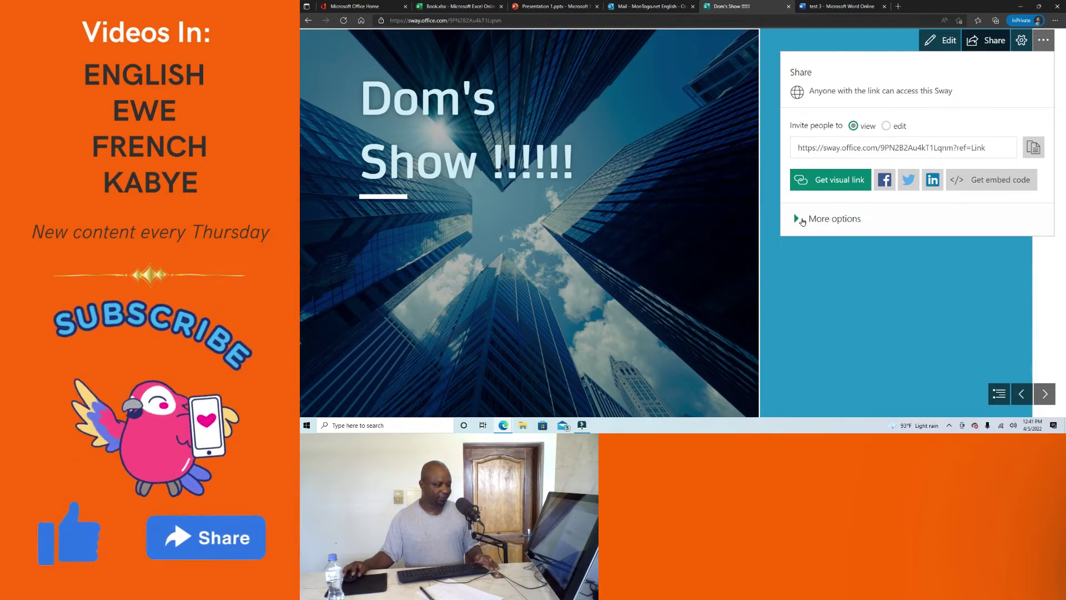
click(792, 220)
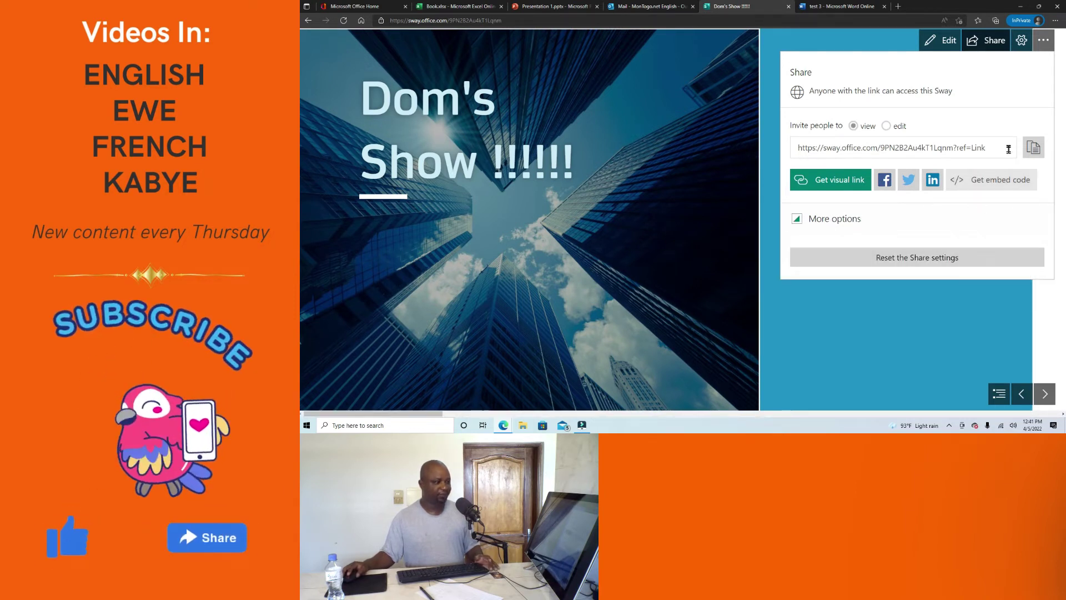
click(986, 40)
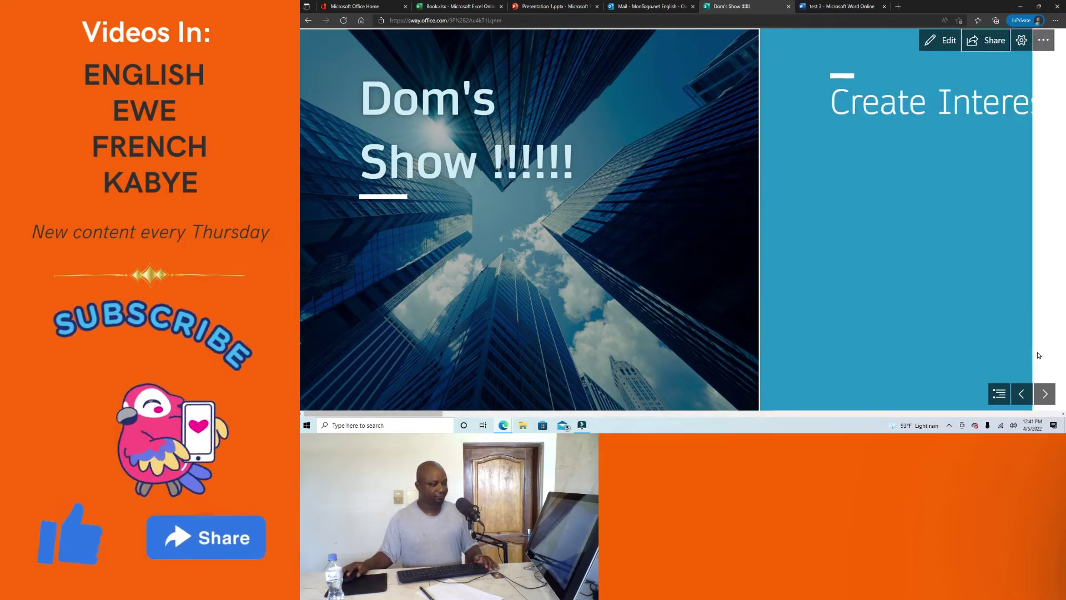
Look through the Sway's sections in the horizontal layout, from the title towards the conclusion.
scroll(1019, 337, down, 3)
scroll(1019, 337, down, 5)
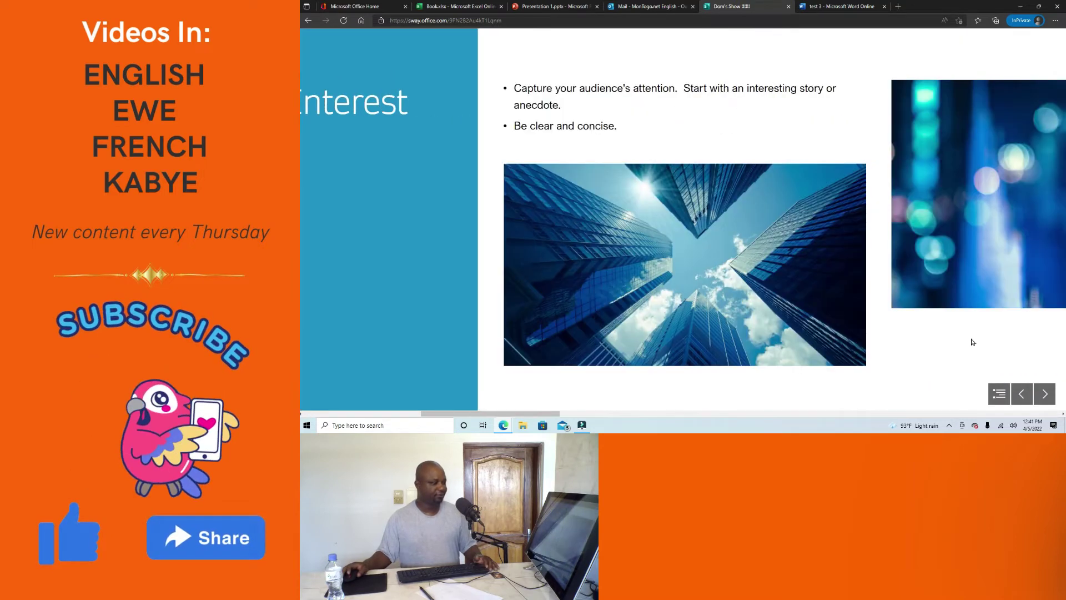
scroll(855, 350, up, 3)
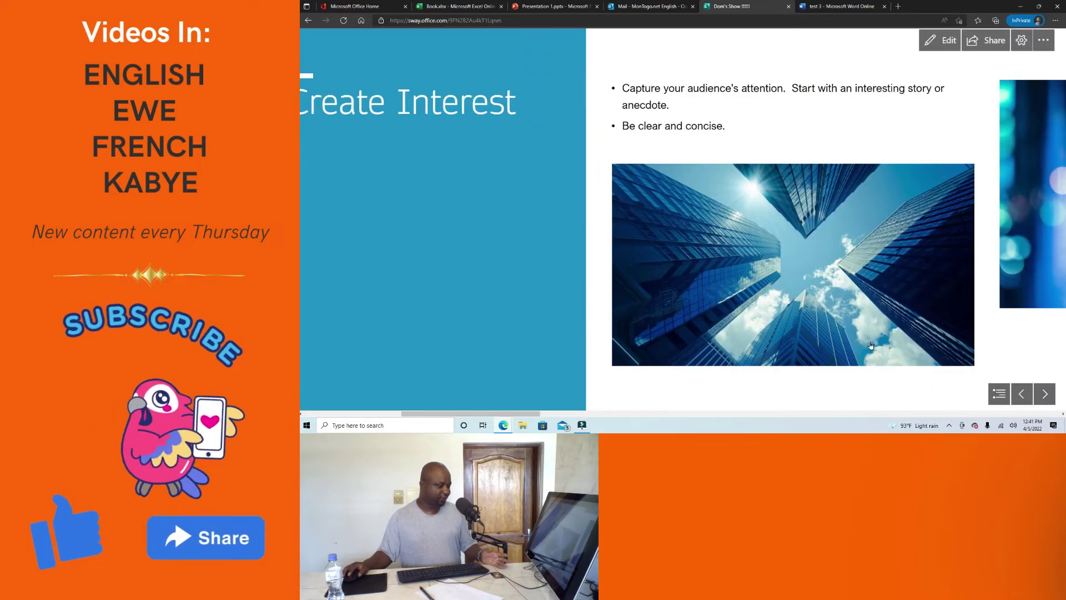
scroll(870, 345, down, 4)
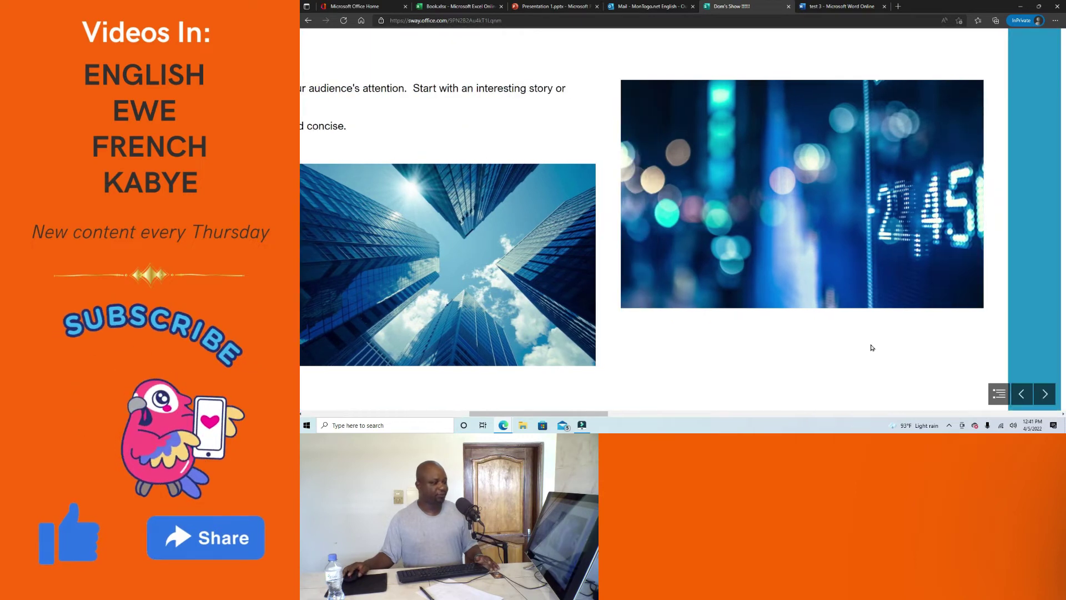
scroll(875, 341, down, 5)
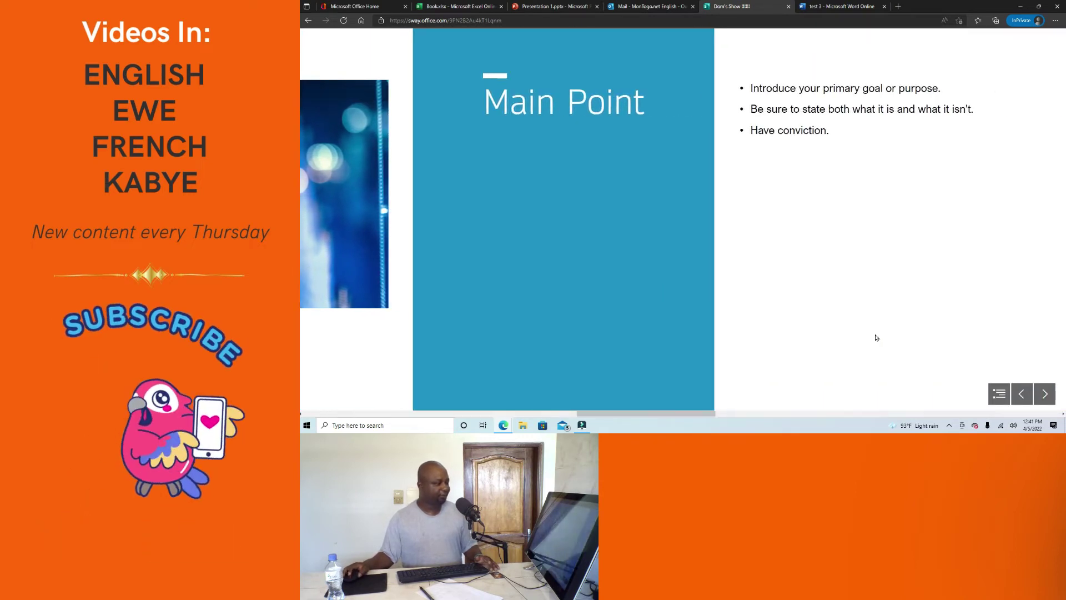
scroll(877, 338, down, 8)
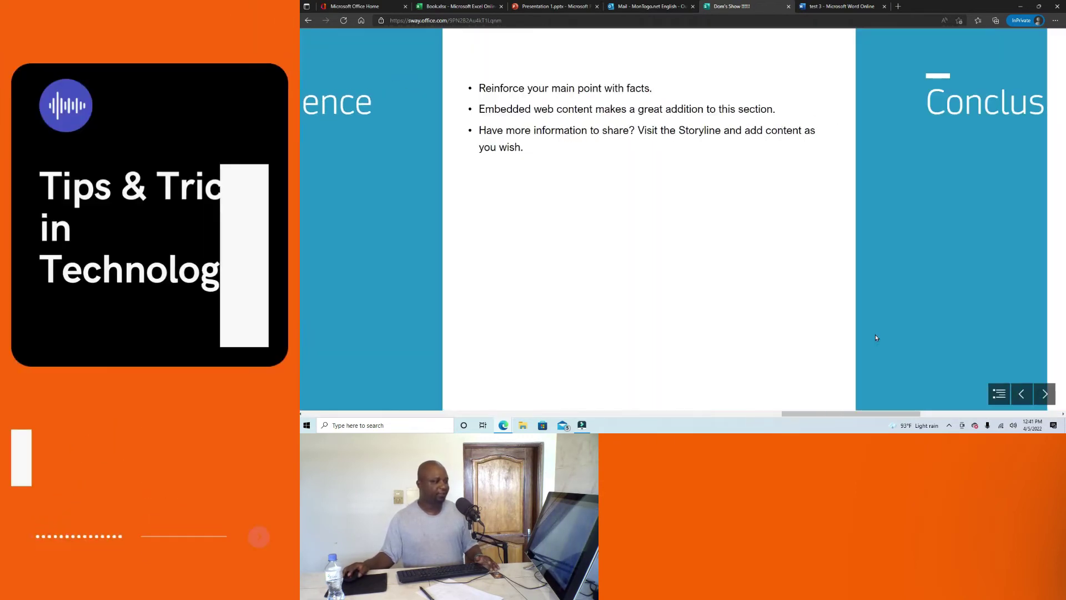
scroll(876, 336, up, 6)
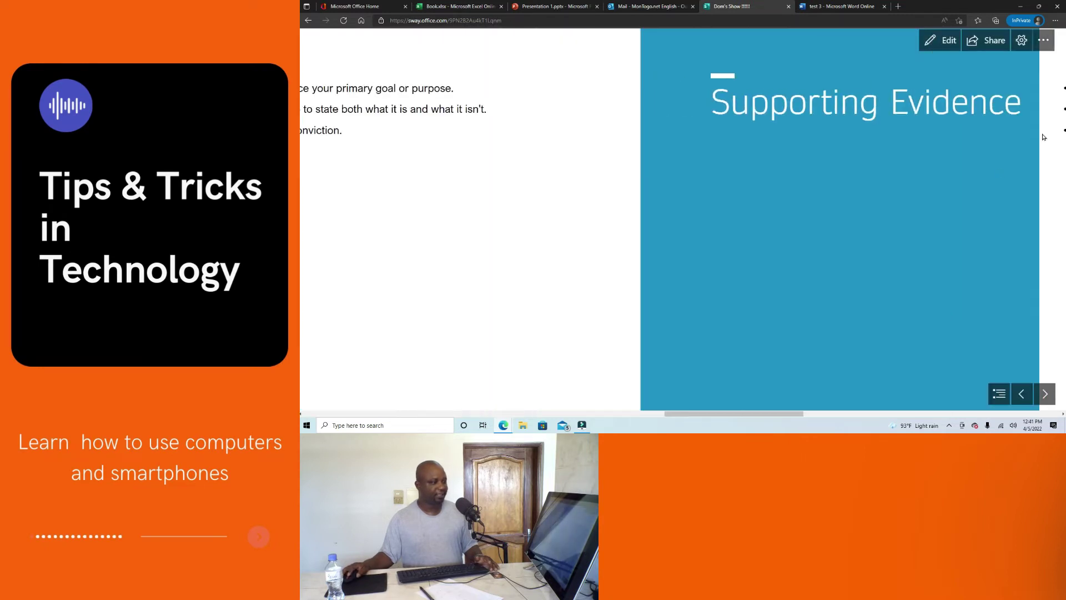
Restore the Sway's Default layout and review the page from its conclusion back to the title.
click(1022, 40)
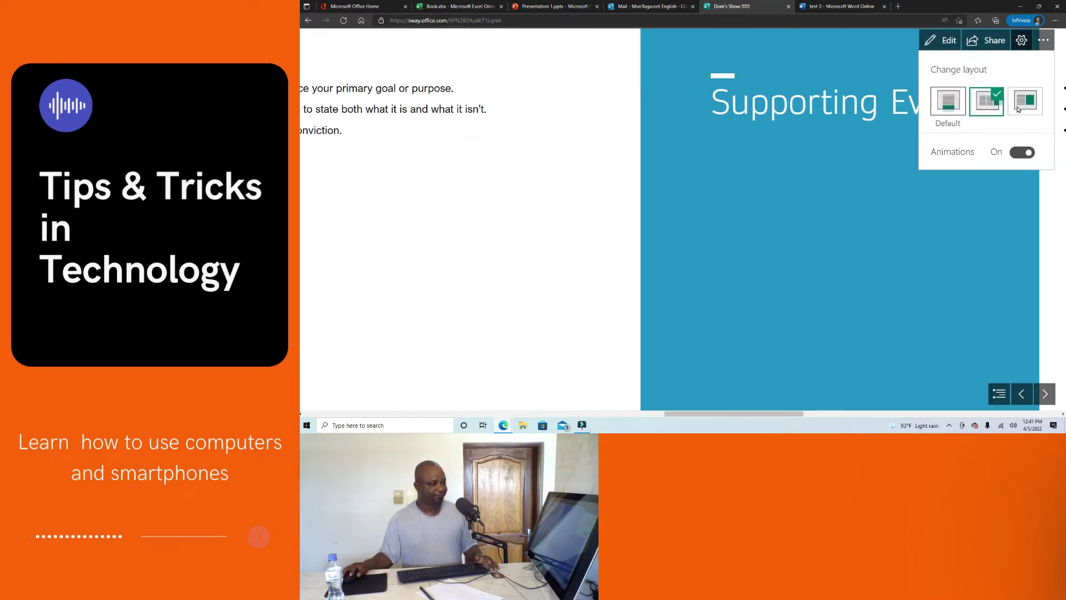
click(949, 101)
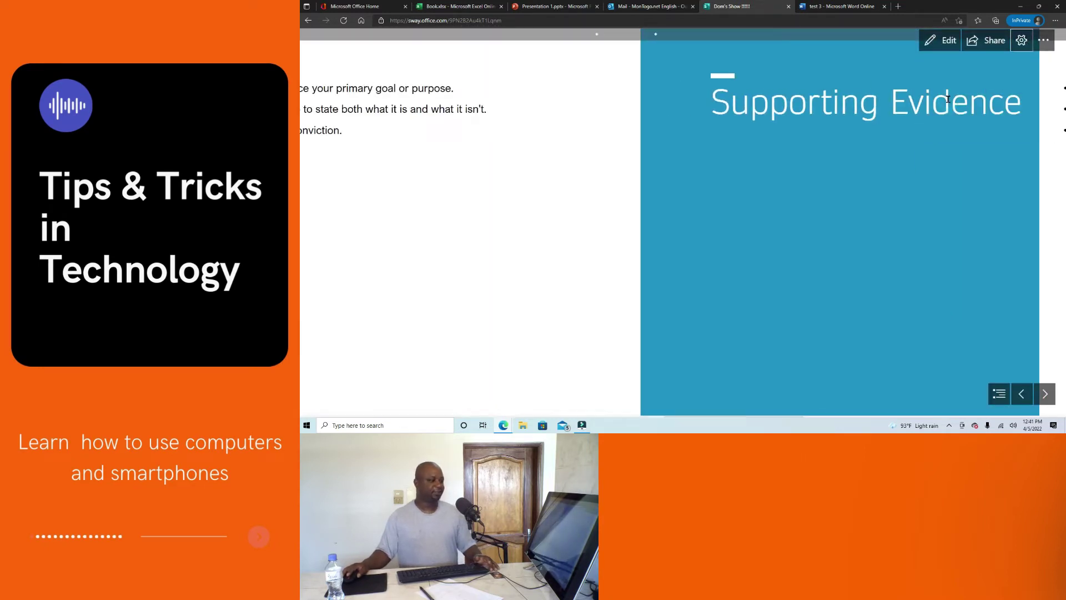
scroll(950, 105, down, 10)
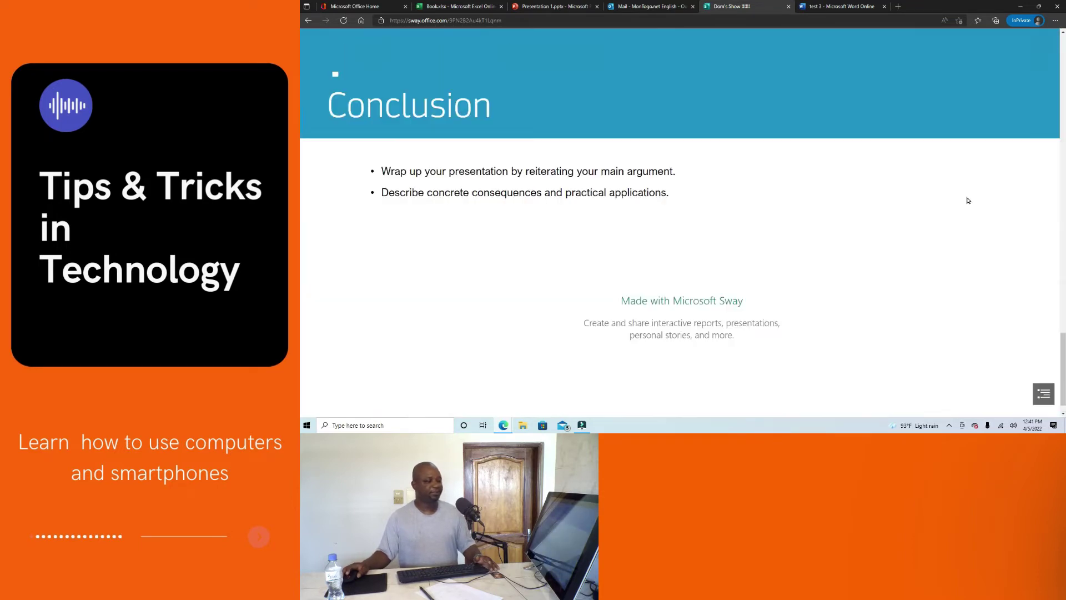
scroll(967, 212, up, 15)
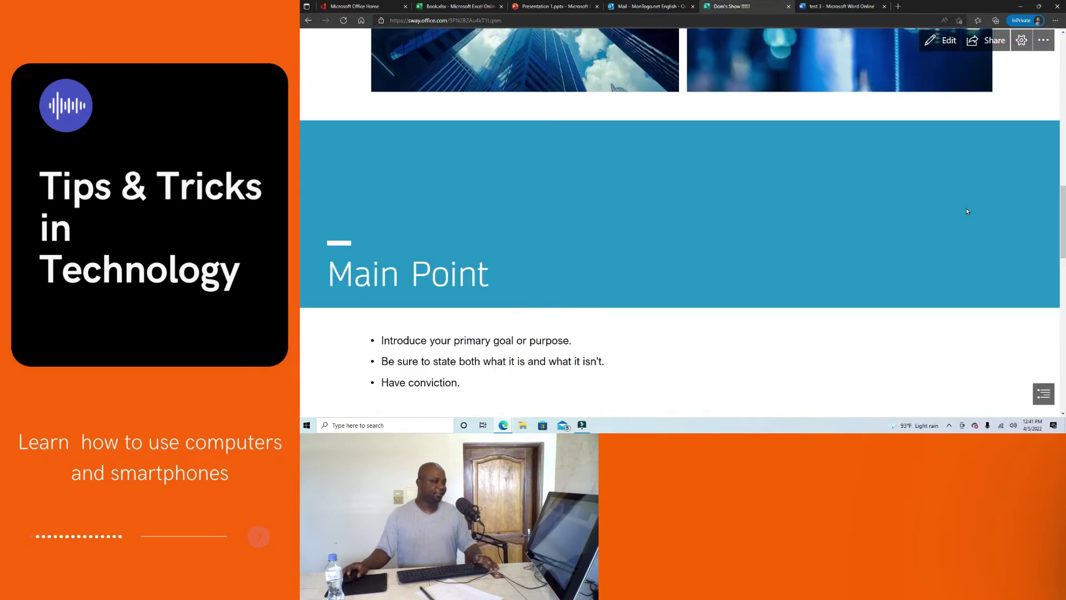
scroll(966, 220, up, 5)
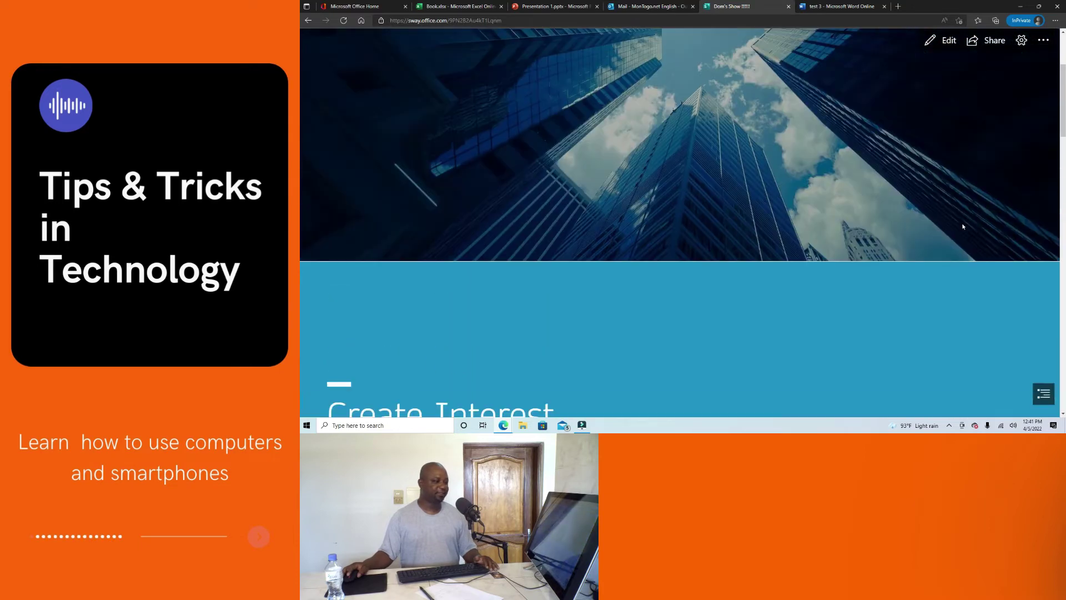
scroll(964, 226, up, 3)
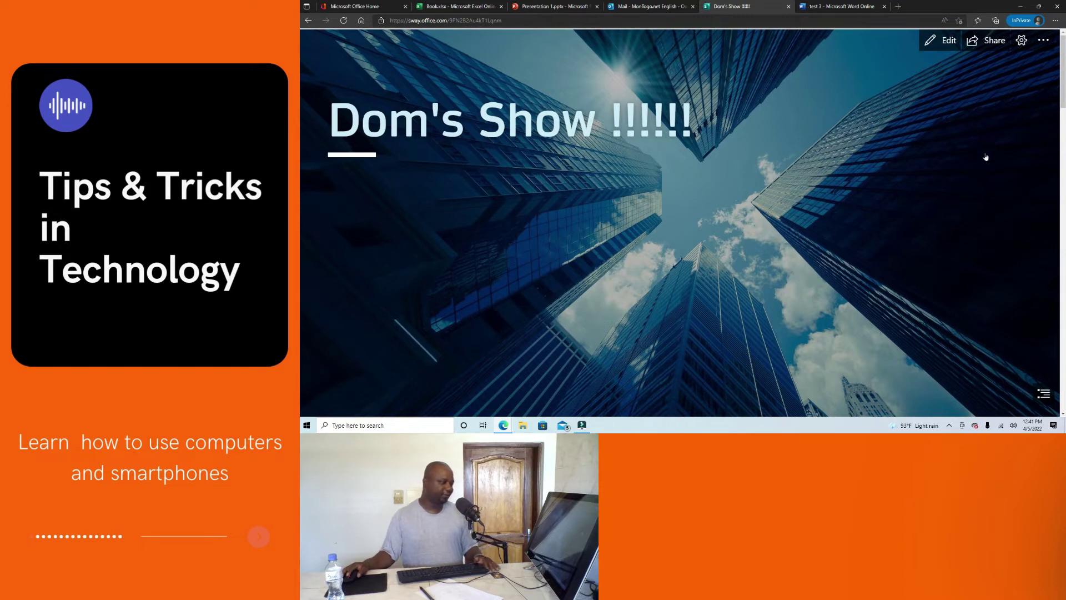
scroll(938, 164, down, 3)
scroll(943, 175, up, 1)
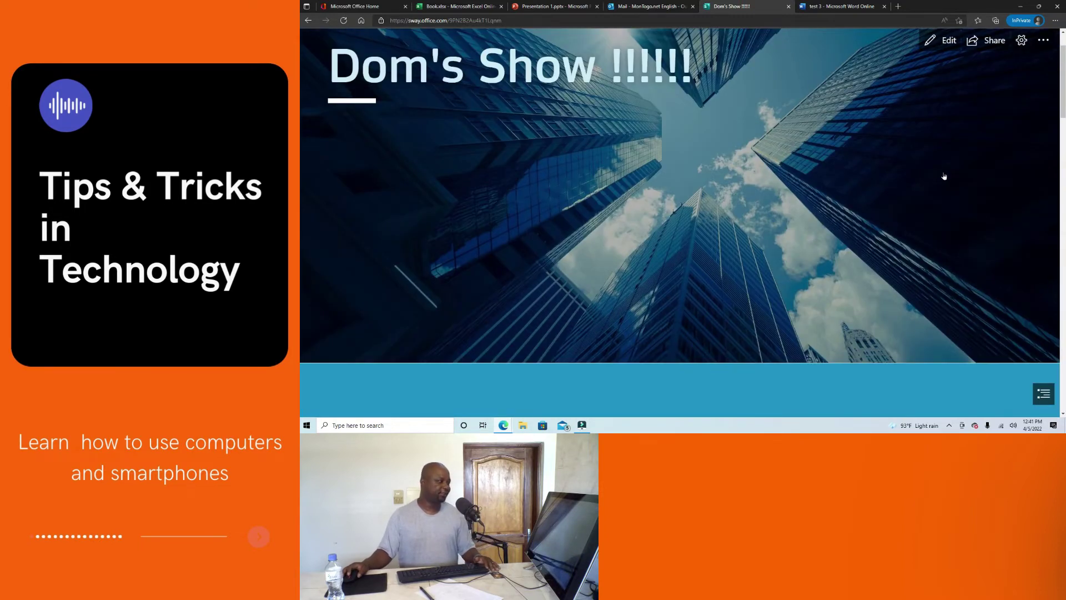
scroll(944, 175, up, 1)
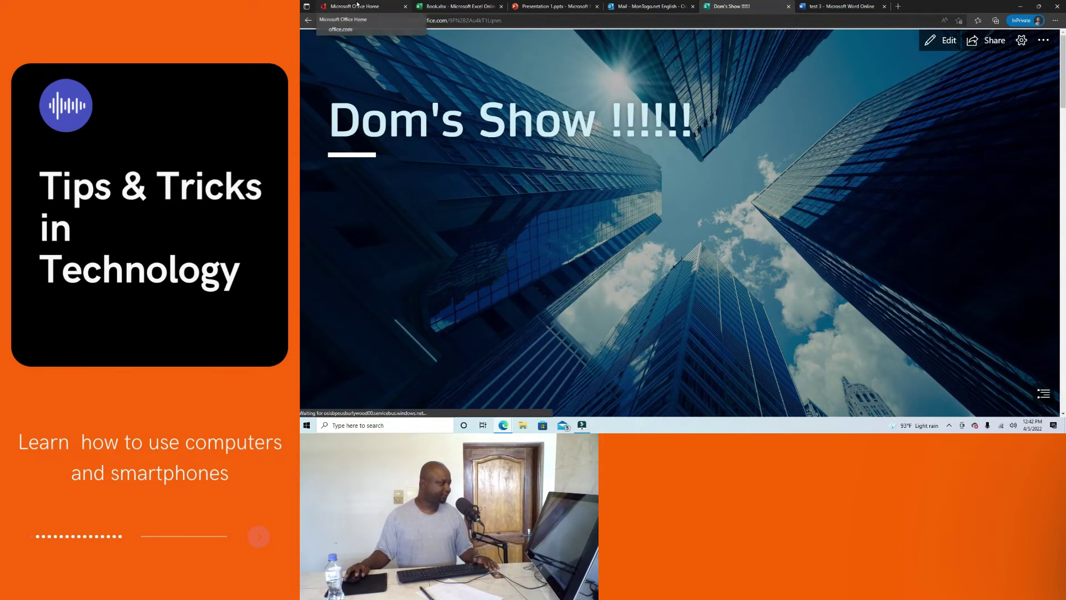
Switch to the Office home page, open Forms from the full Microsoft 365 app list and dismiss its introductory tip.
click(357, 5)
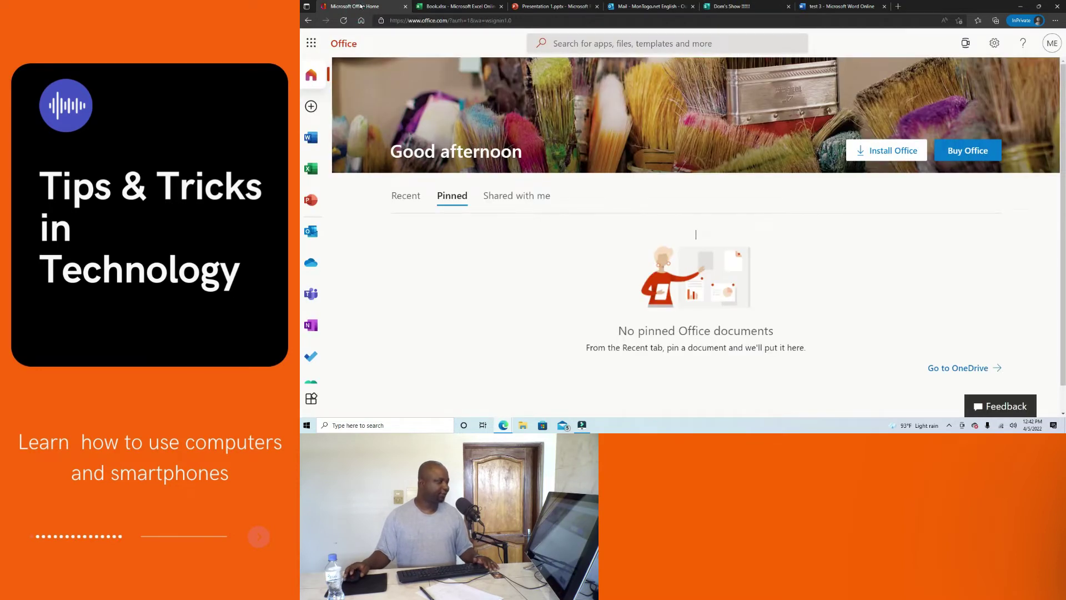
click(310, 42)
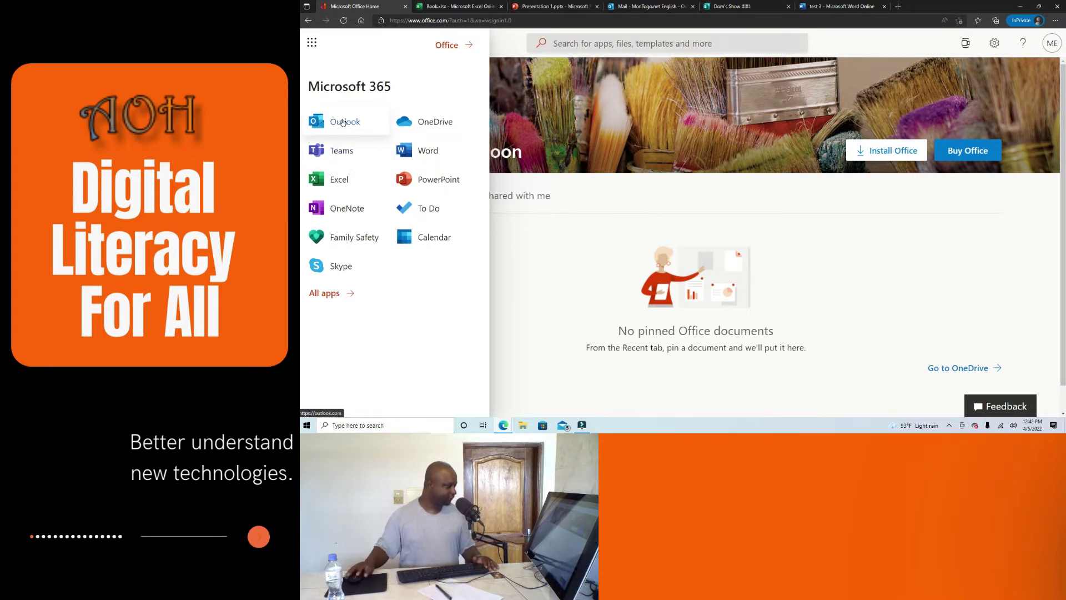
click(334, 294)
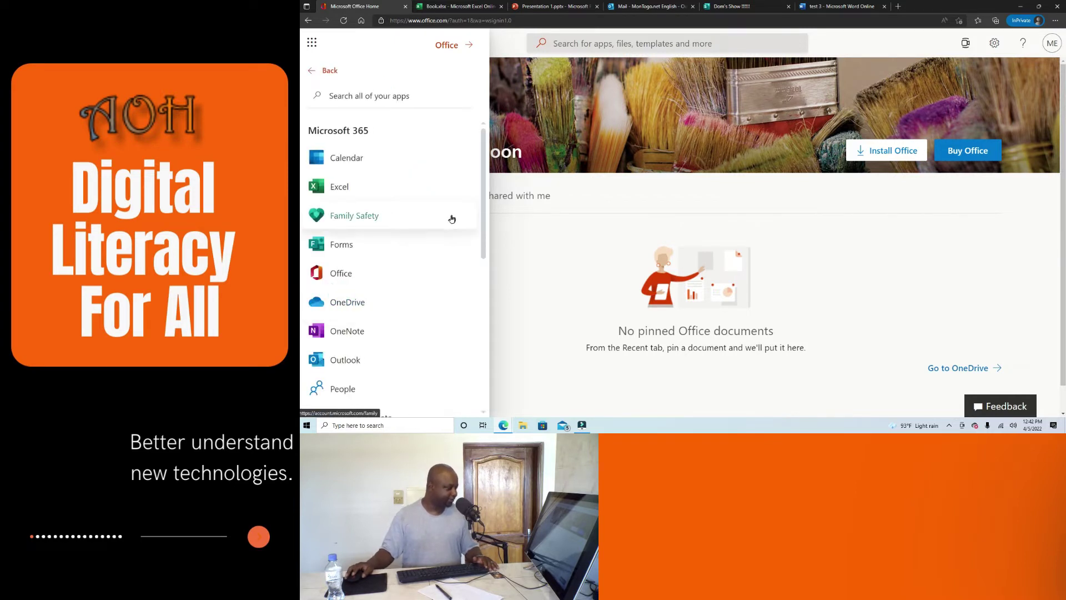
scroll(422, 244, down, 3)
scroll(383, 234, up, 3)
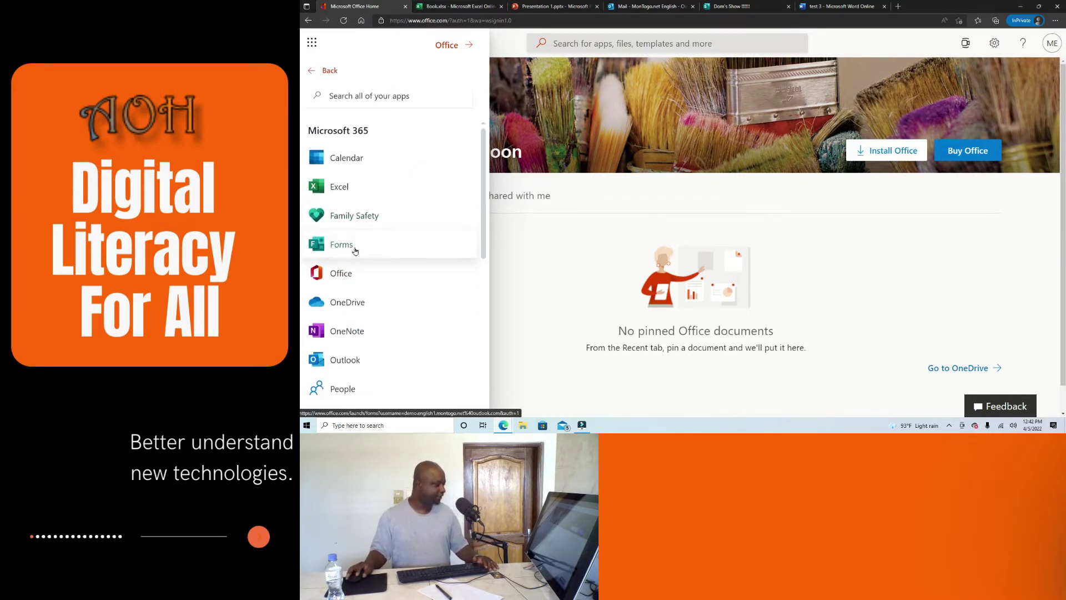
click(359, 244)
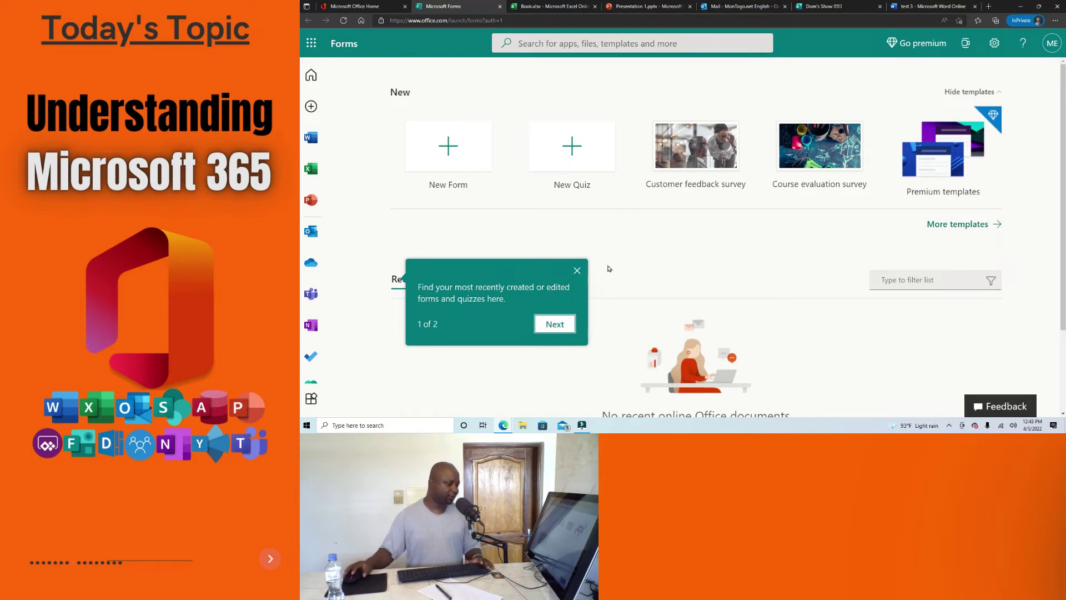
click(577, 271)
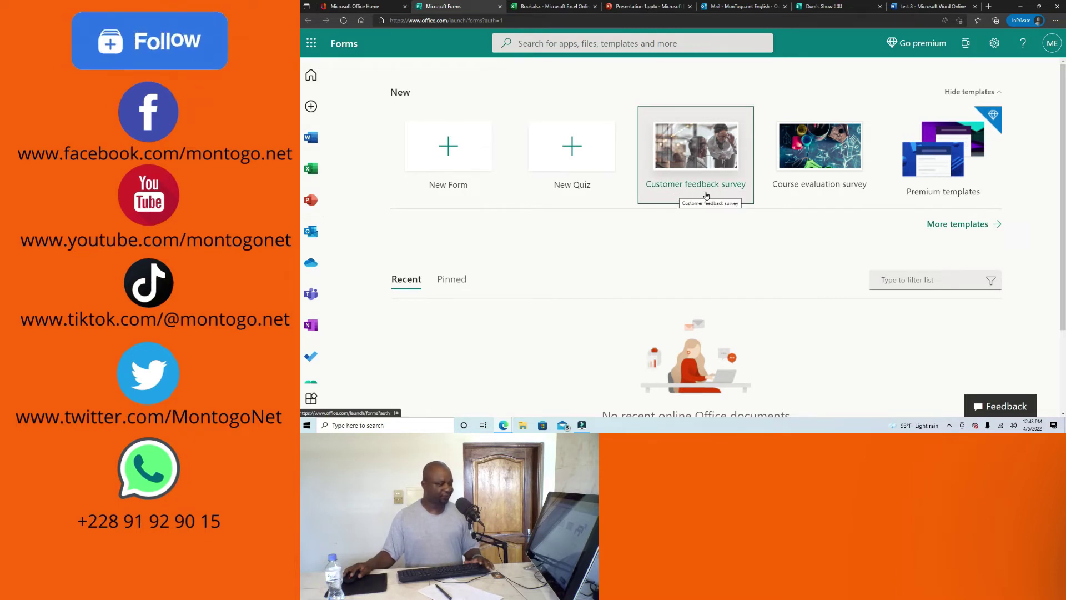
Create a form from the Customer feedback survey template, check its responses overview and return to its questions.
click(709, 150)
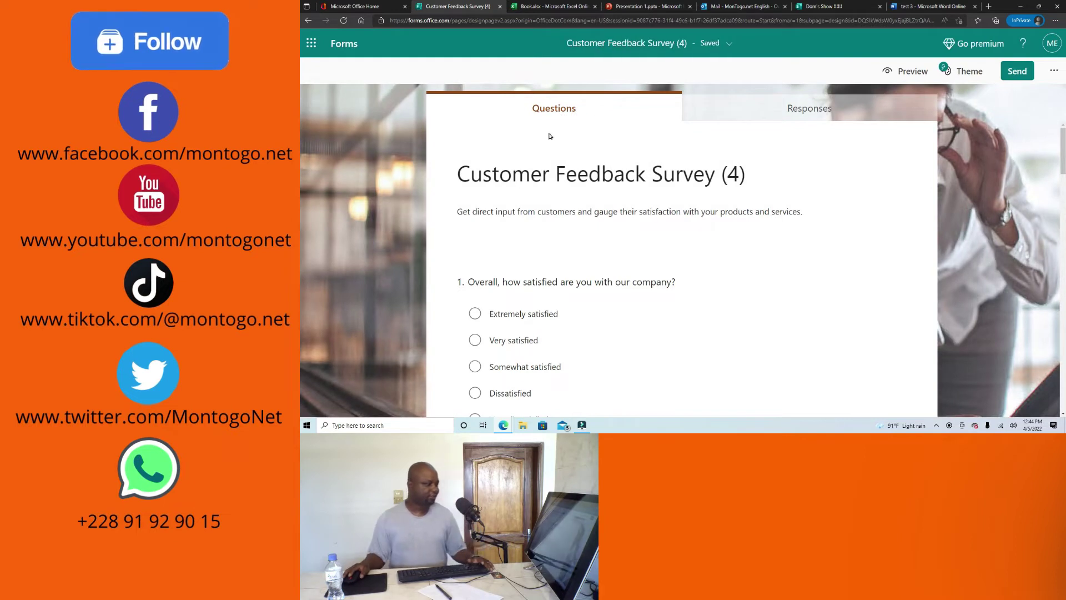
click(794, 113)
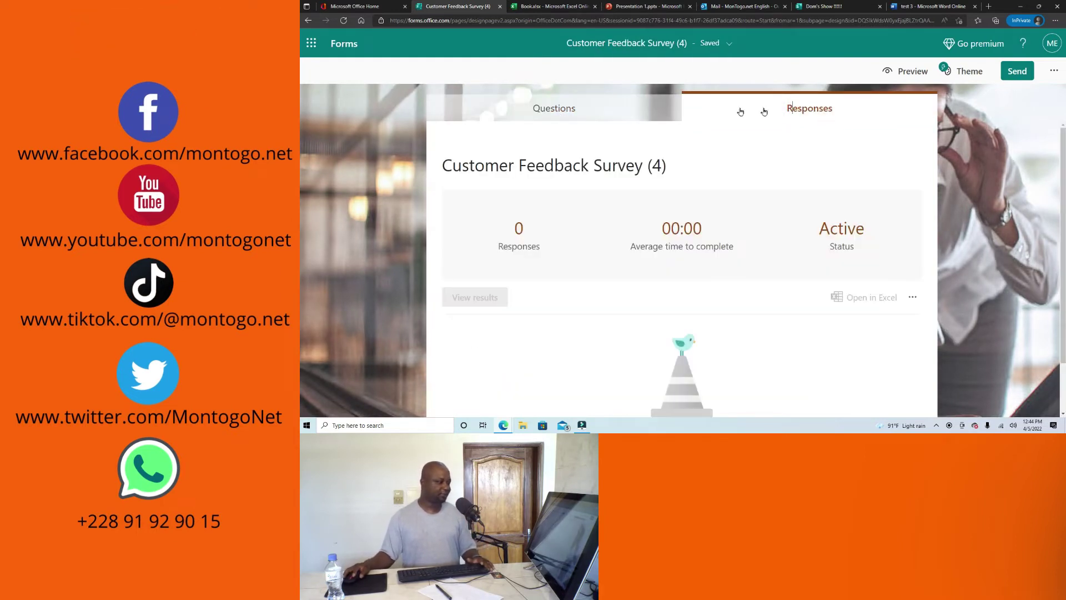
click(533, 115)
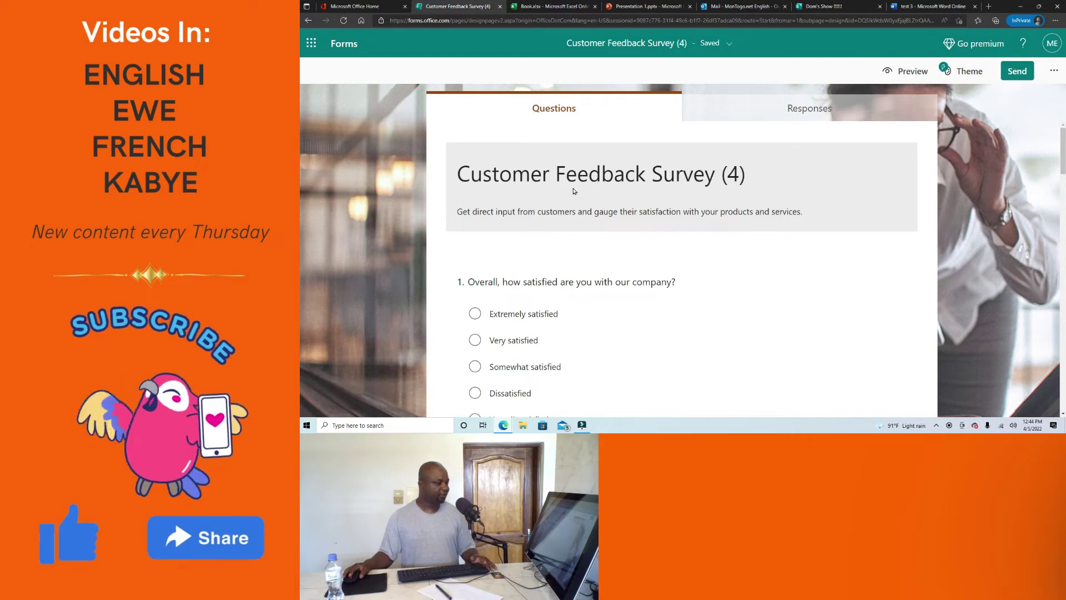
Look through the opening questions of the survey and open its title and description for editing.
scroll(574, 191, down, 2)
scroll(572, 191, down, 1)
scroll(572, 187, up, 3)
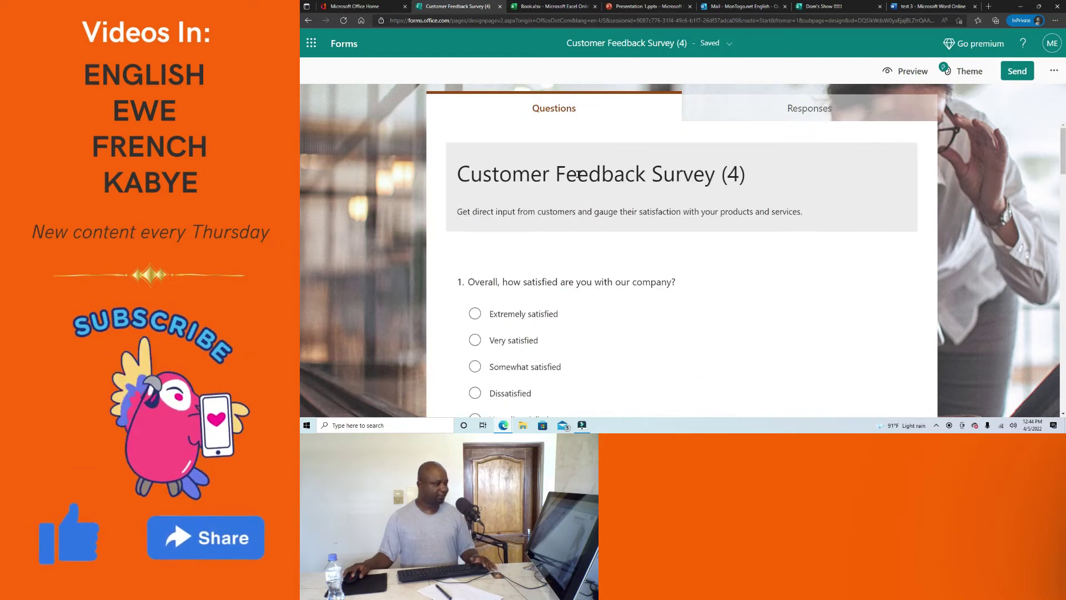
click(579, 176)
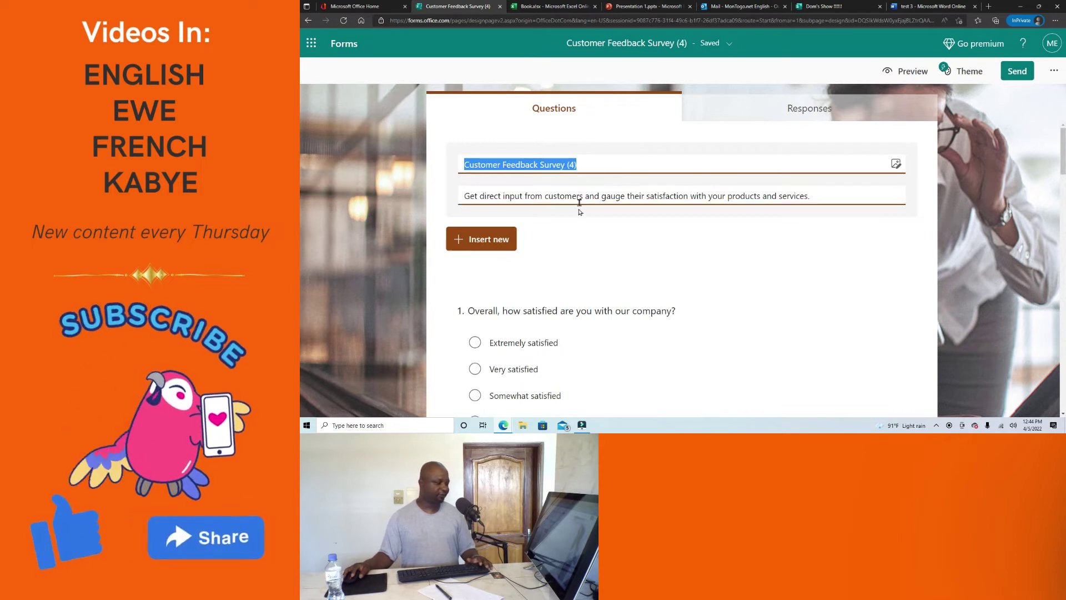
scroll(584, 262, down, 1)
scroll(584, 262, down, 2)
scroll(510, 300, up, 3)
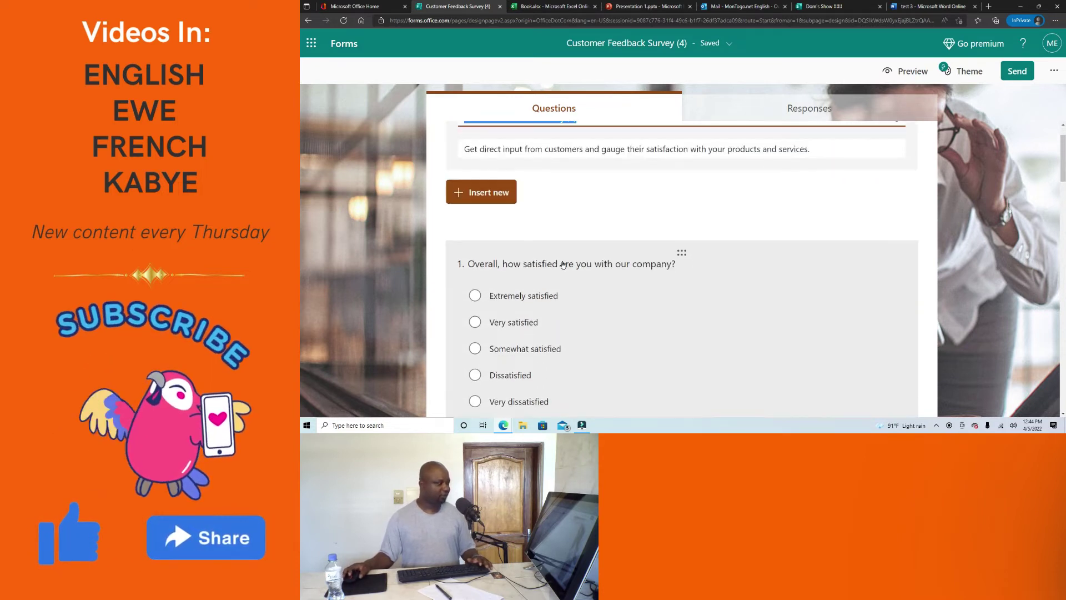
scroll(737, 266, down, 10)
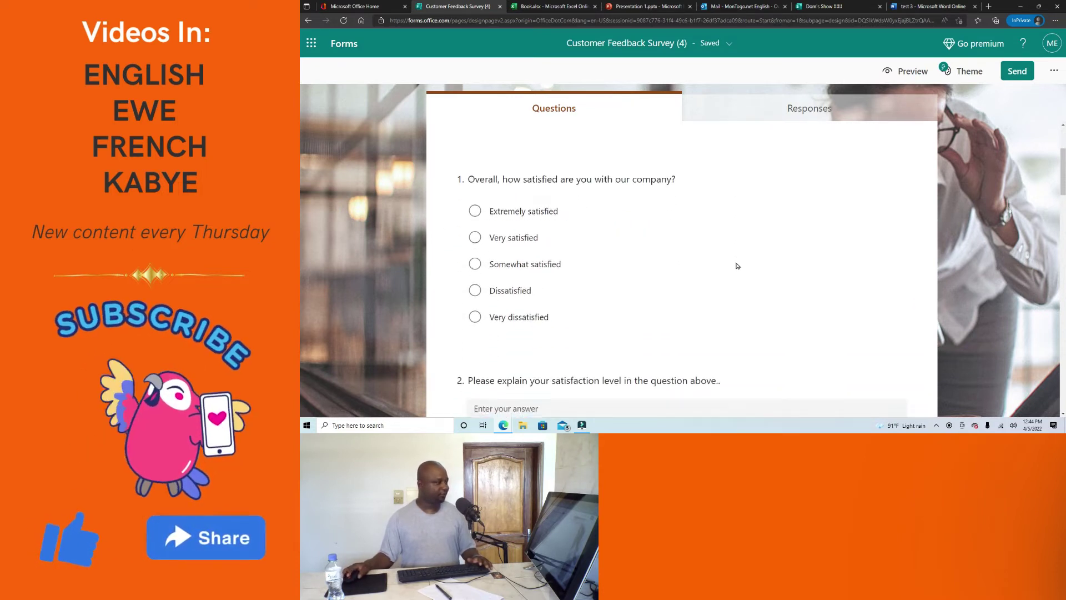
scroll(735, 261, up, 10)
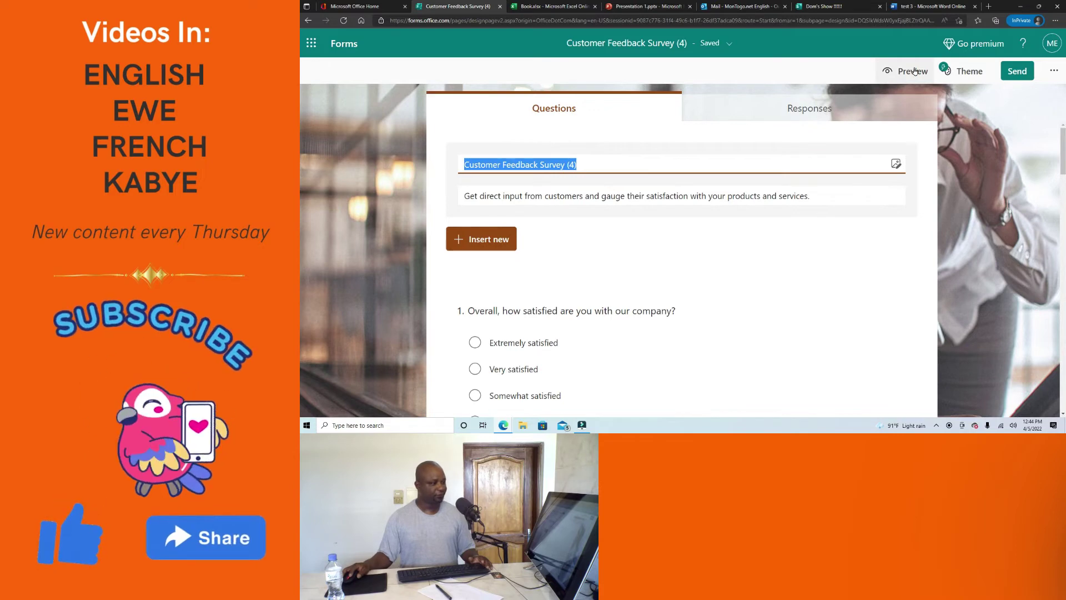
Preview the survey as it appears on a computer and review its questions back up to the title.
click(915, 72)
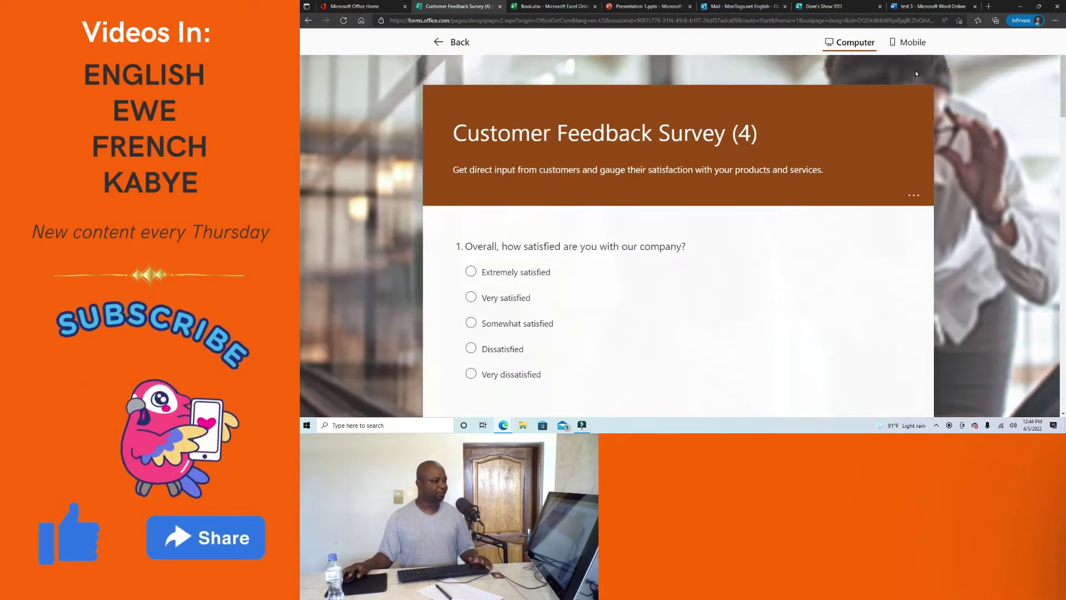
scroll(633, 189, down, 8)
scroll(635, 192, down, 15)
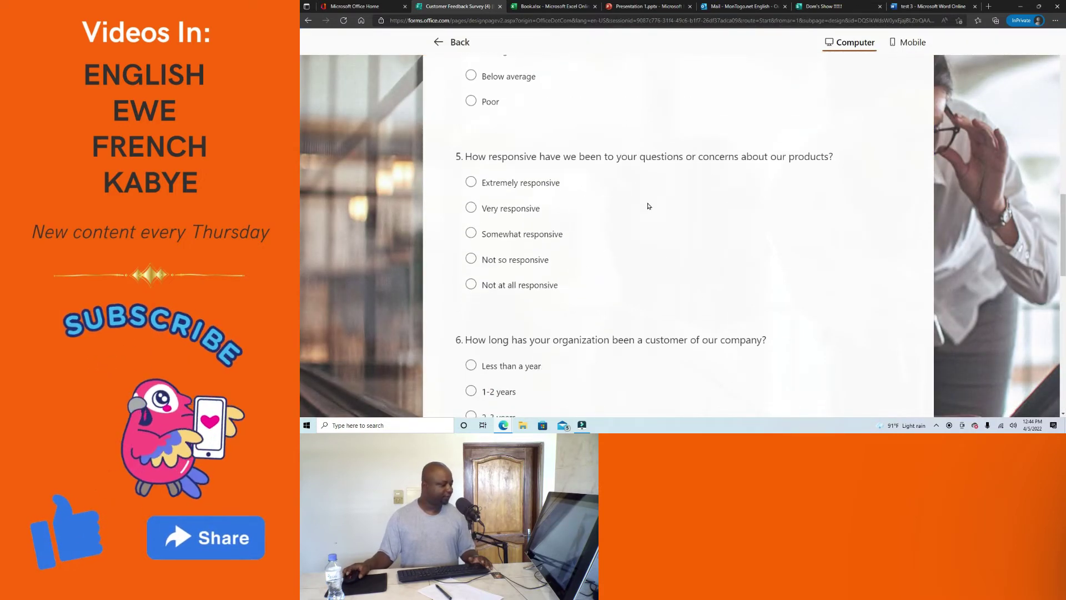
scroll(680, 265, up, 18)
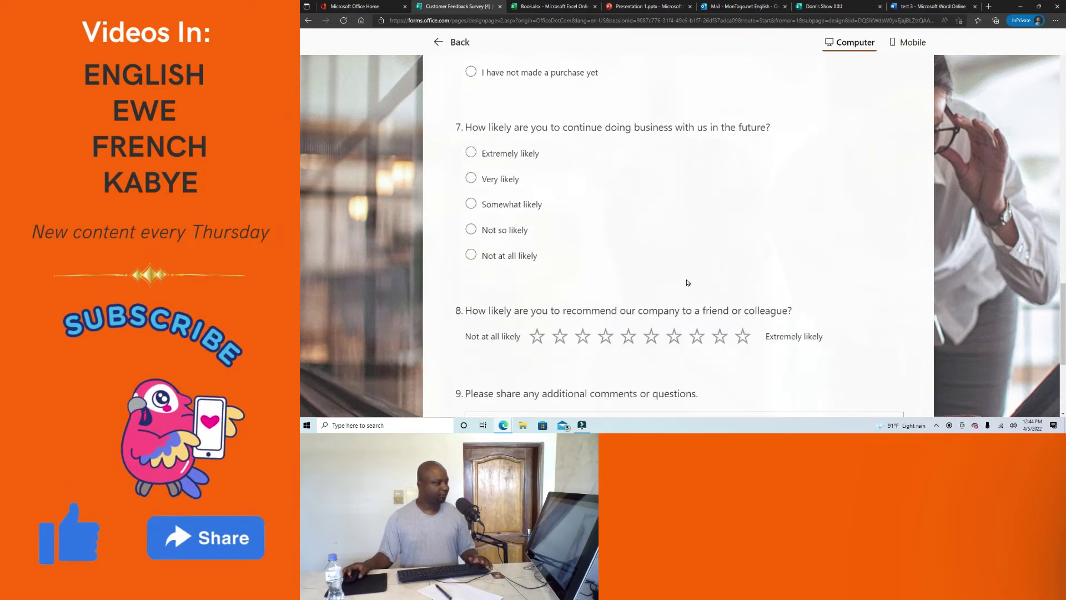
scroll(688, 289, up, 5)
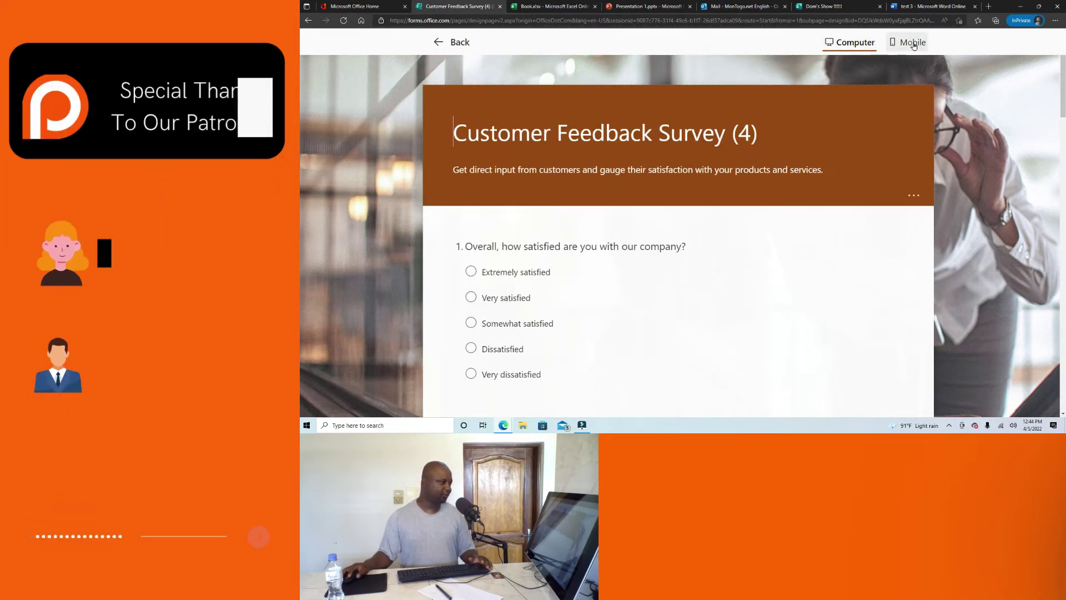
Review the survey's questions in the mobile preview and return to the form editor.
click(914, 43)
scroll(715, 176, down, 3)
scroll(714, 177, down, 15)
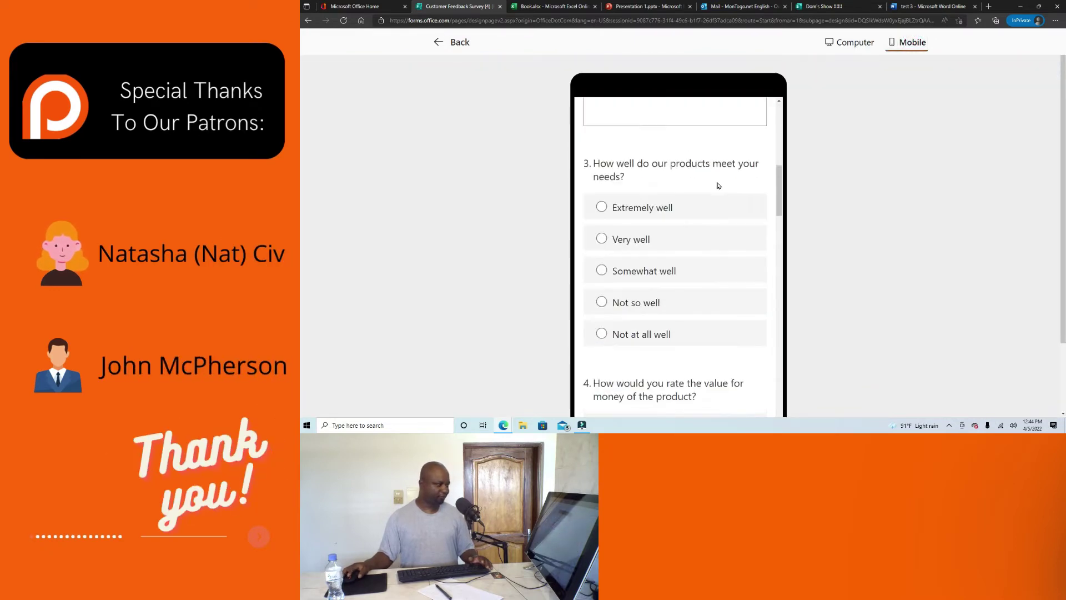
scroll(719, 188, down, 8)
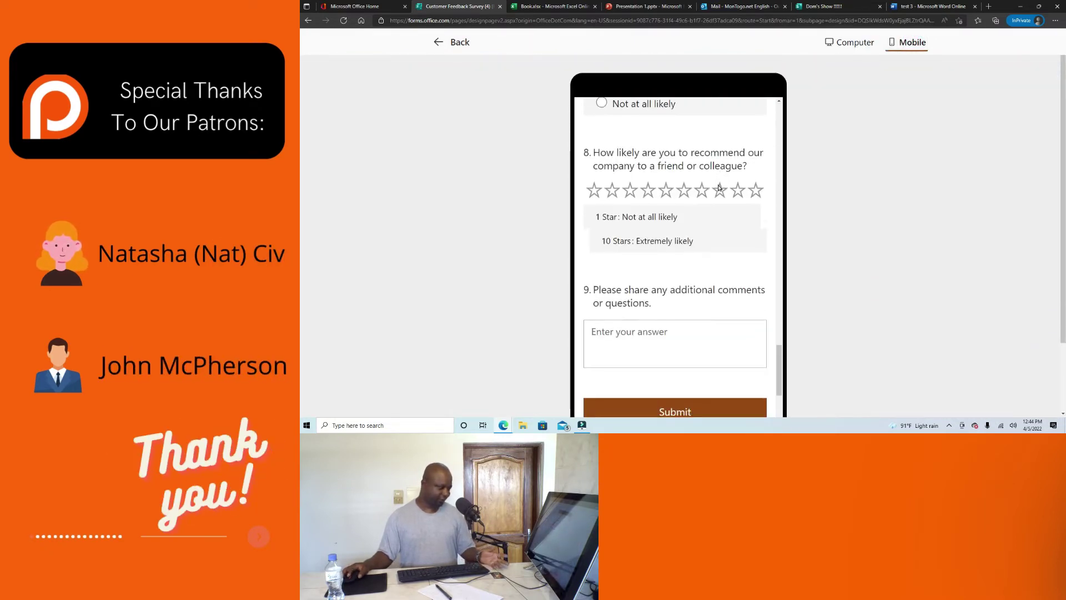
scroll(719, 188, up, 4)
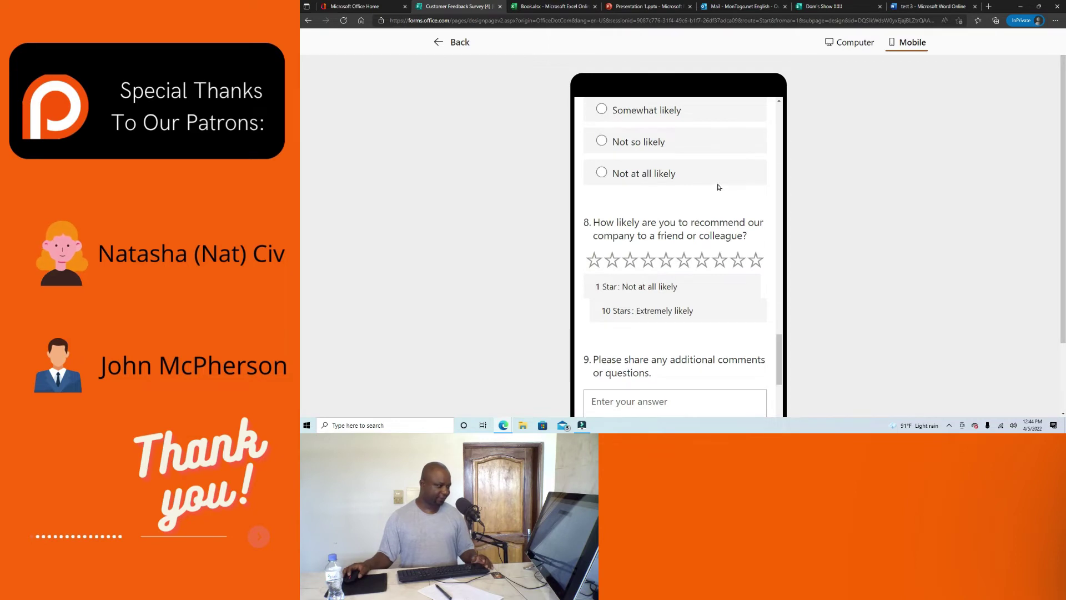
scroll(719, 186, up, 5)
scroll(672, 146, up, 2)
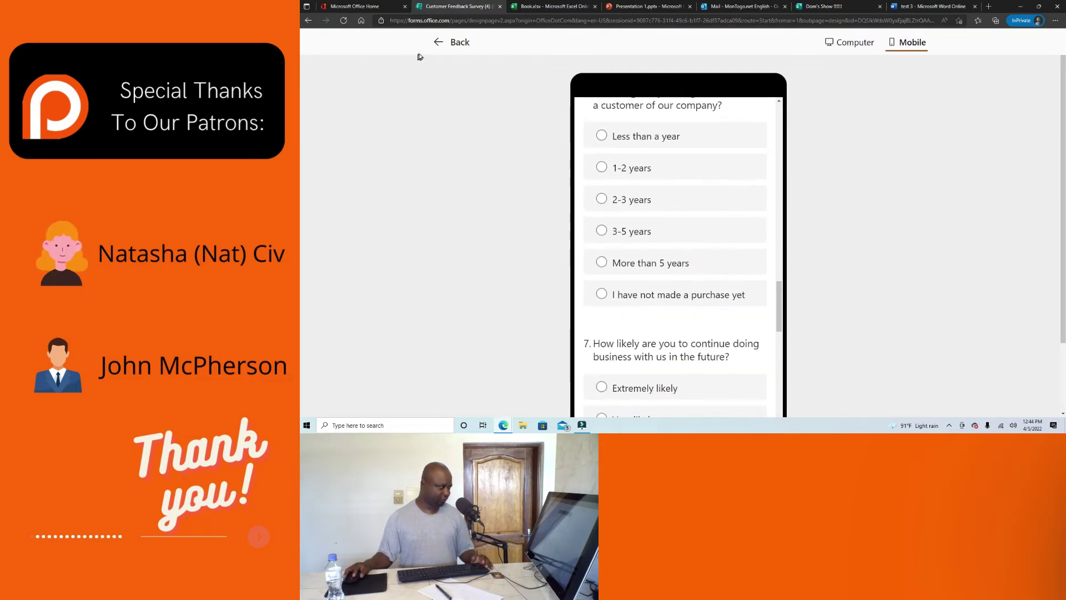
click(447, 42)
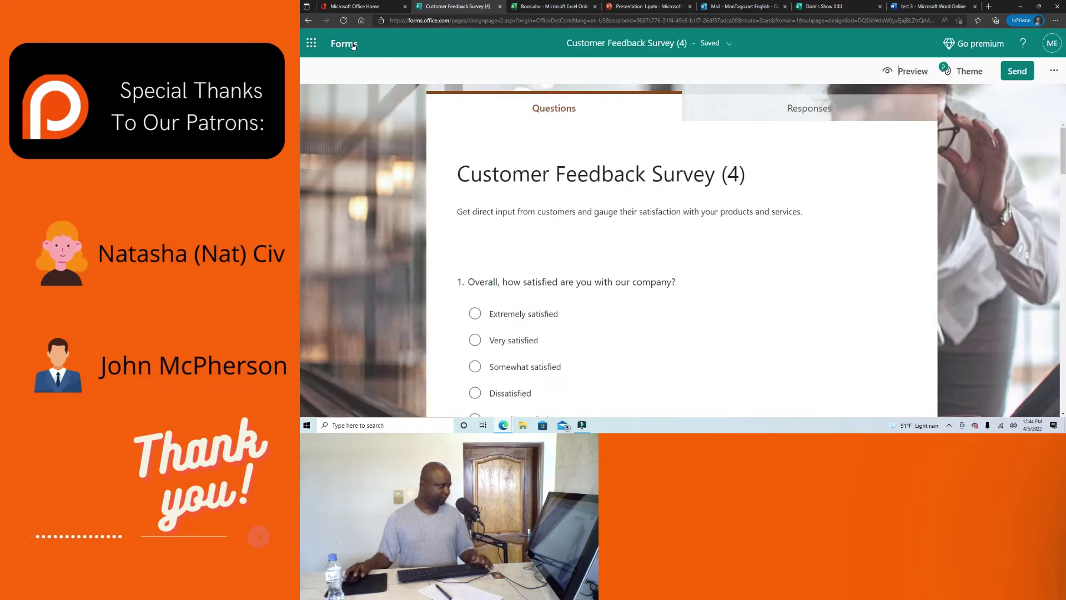
Return to the Forms home page and create a new blank form titled "Registration form".
click(350, 44)
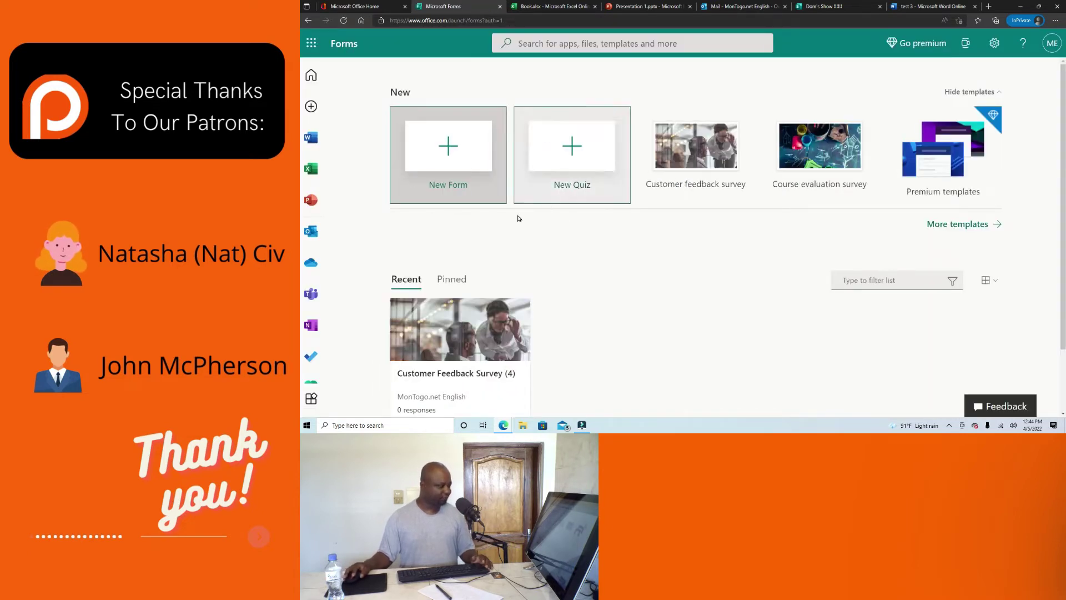
click(453, 149)
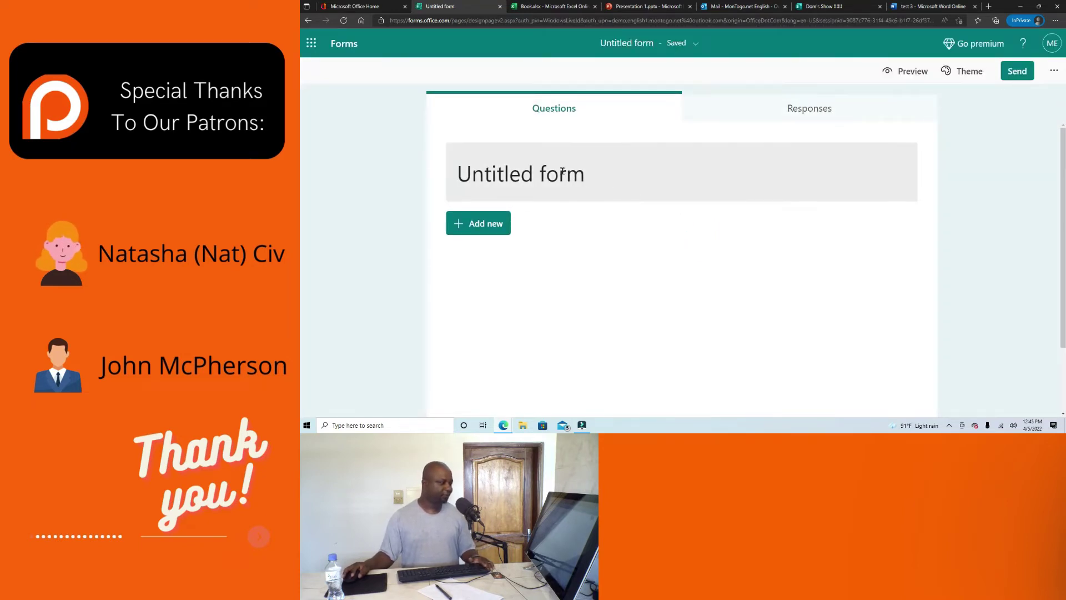
click(558, 176)
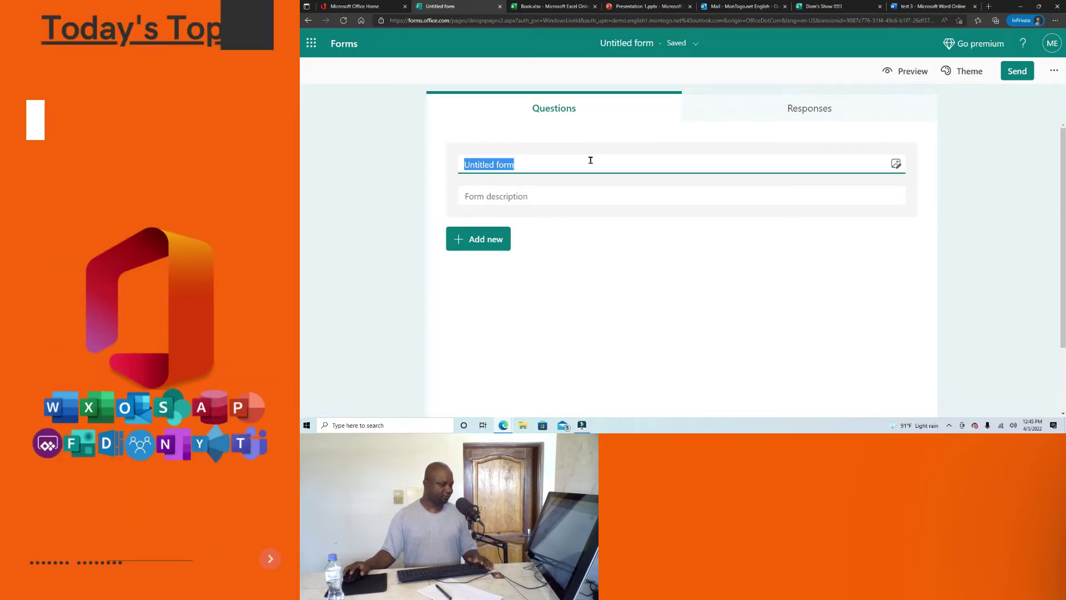
text(regio)
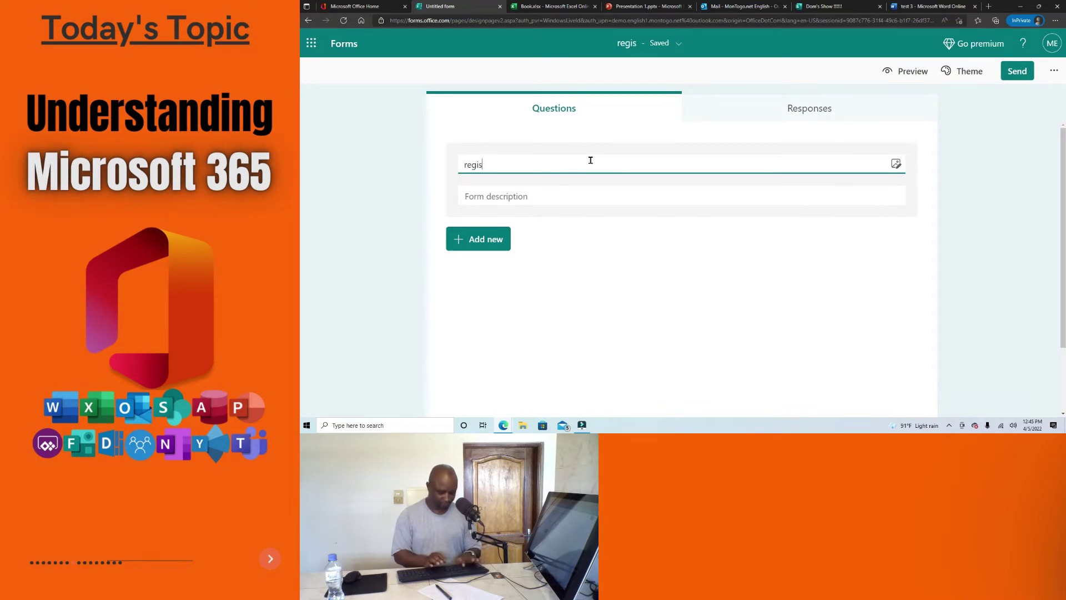
text(tration )
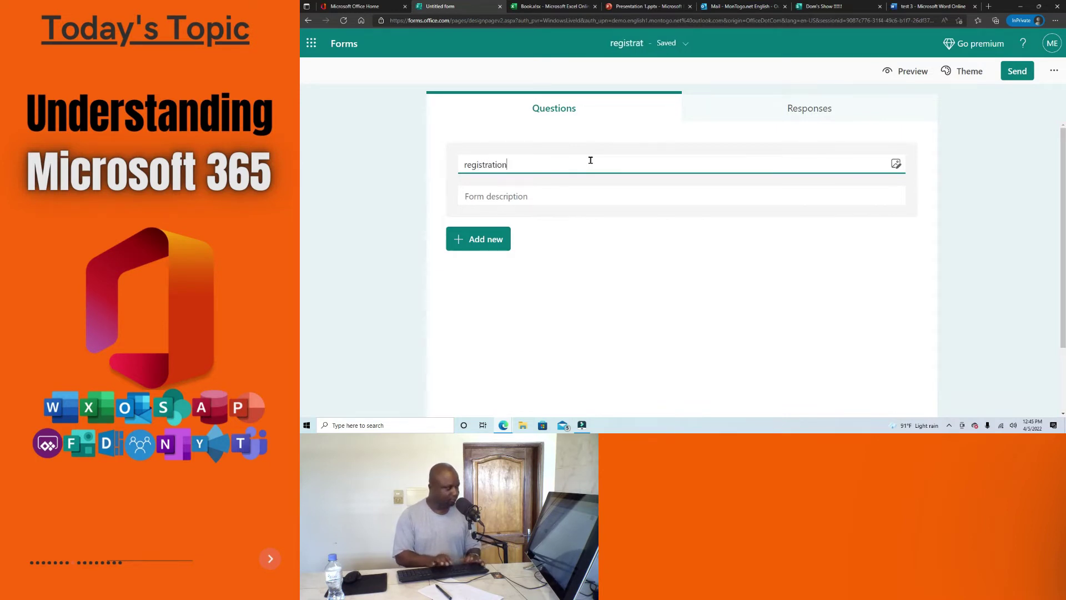
text(form)
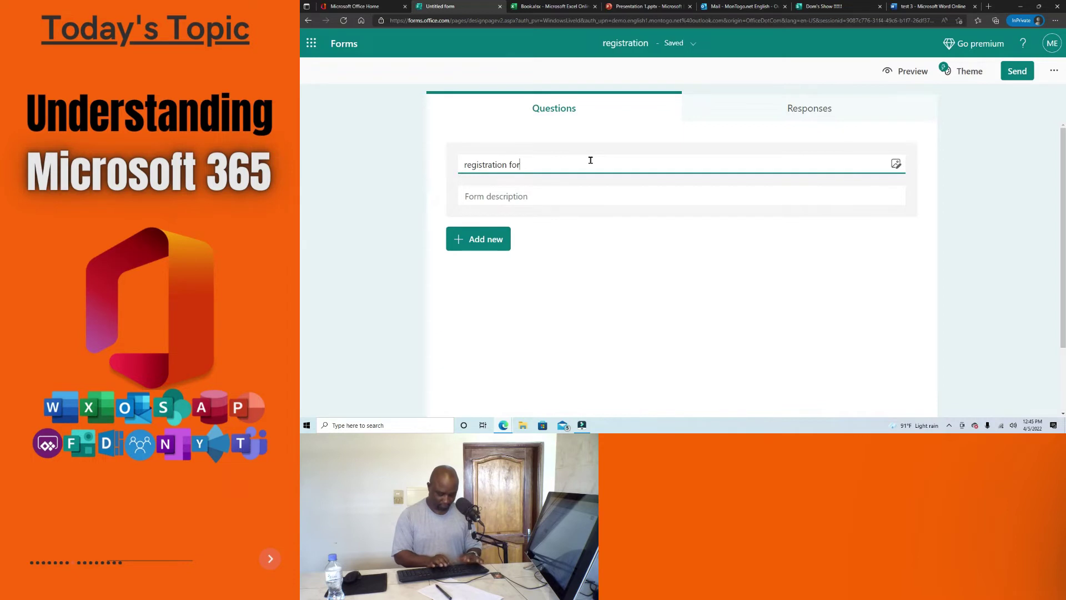
click(468, 165)
key(BackSpace)
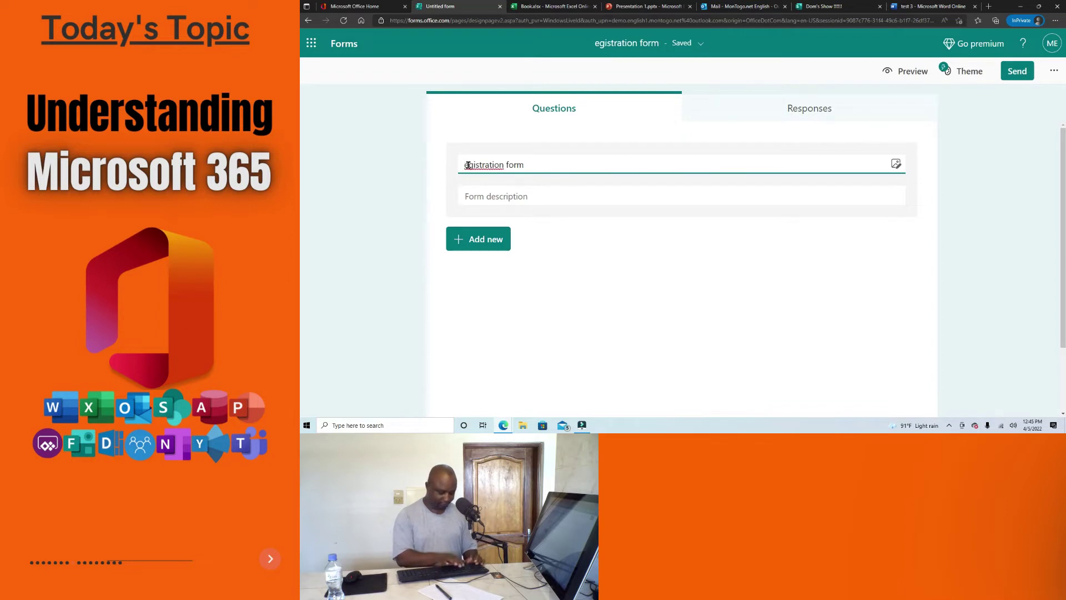
text(R)
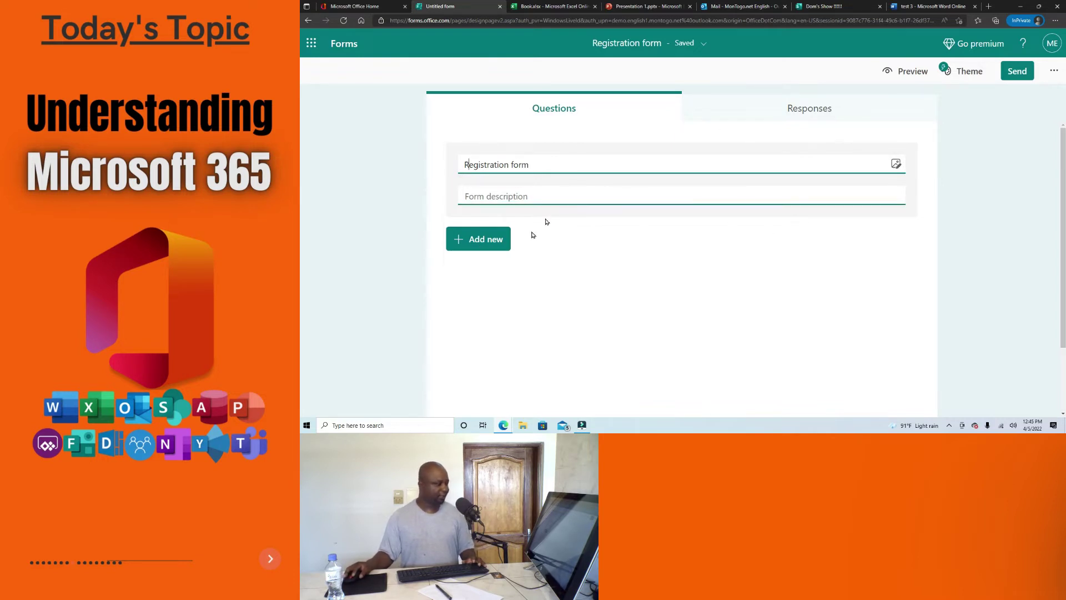
Add a text question titled "Name" to the form, then duplicate it and retitle the copy "First Name".
click(653, 293)
click(481, 241)
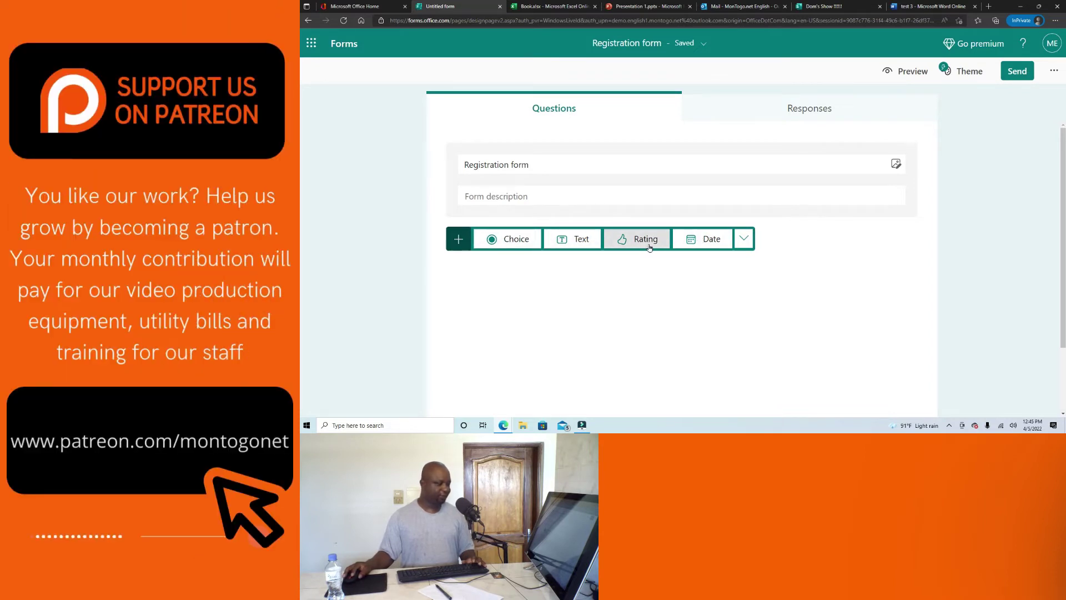
click(582, 240)
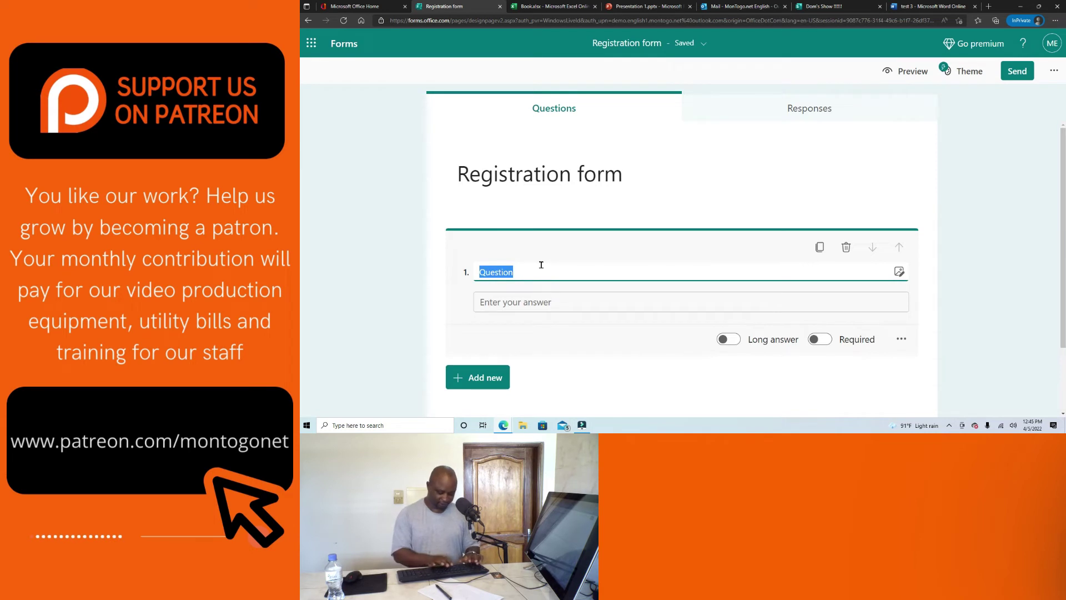
text(Name)
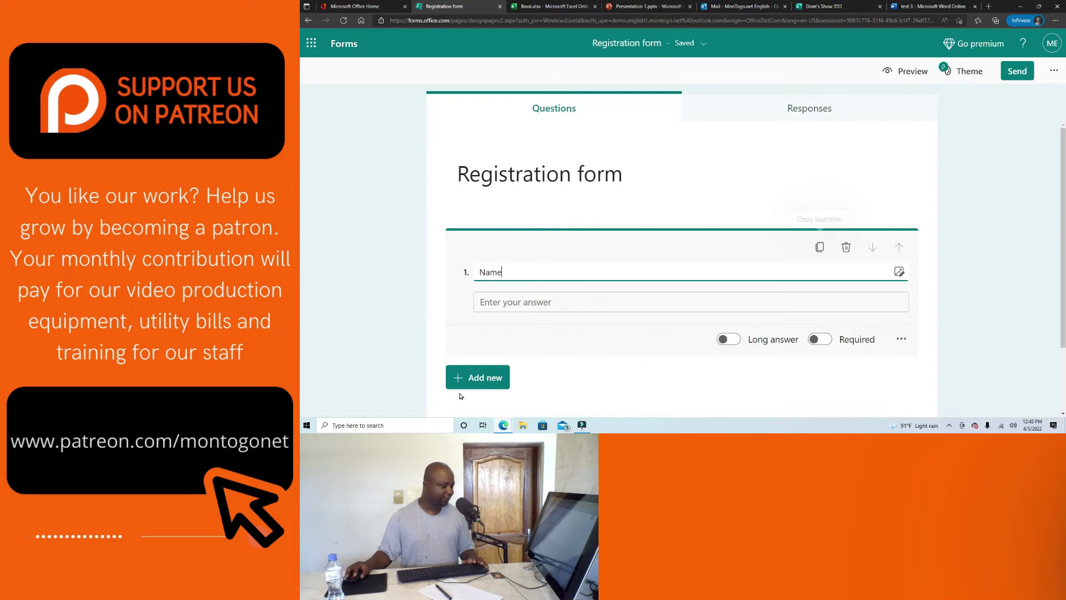
click(821, 250)
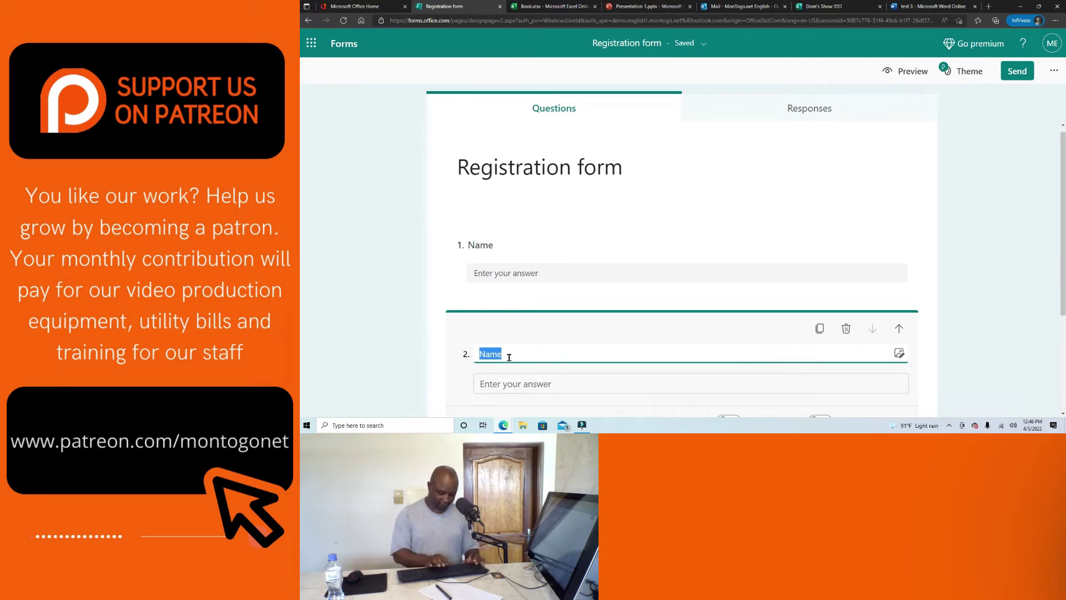
text(First)
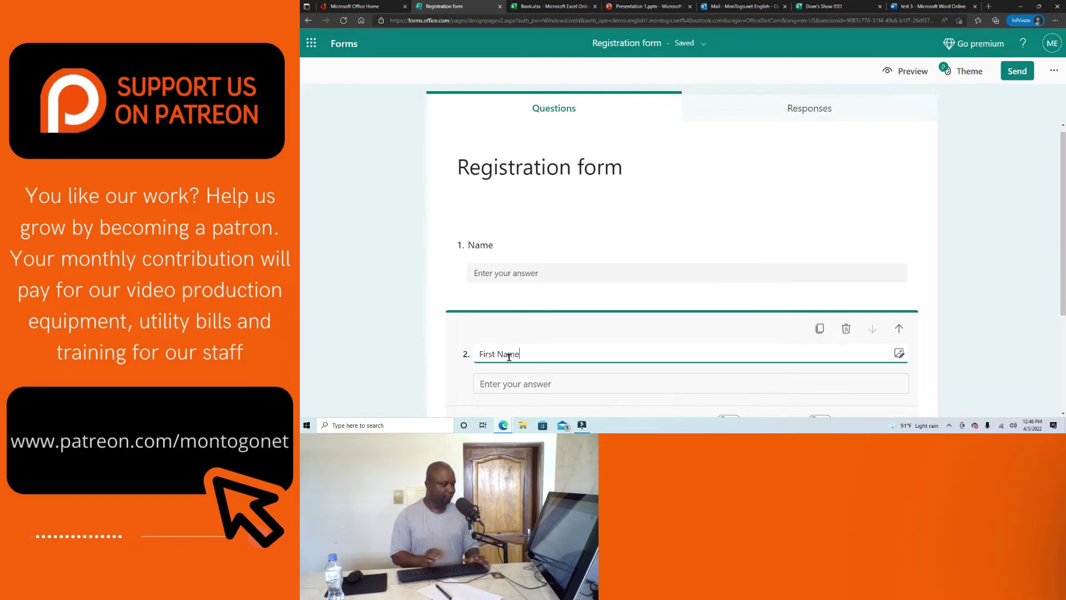
Add a date question titled "Birth date" below the First Name question and make it required.
scroll(502, 349, down, 3)
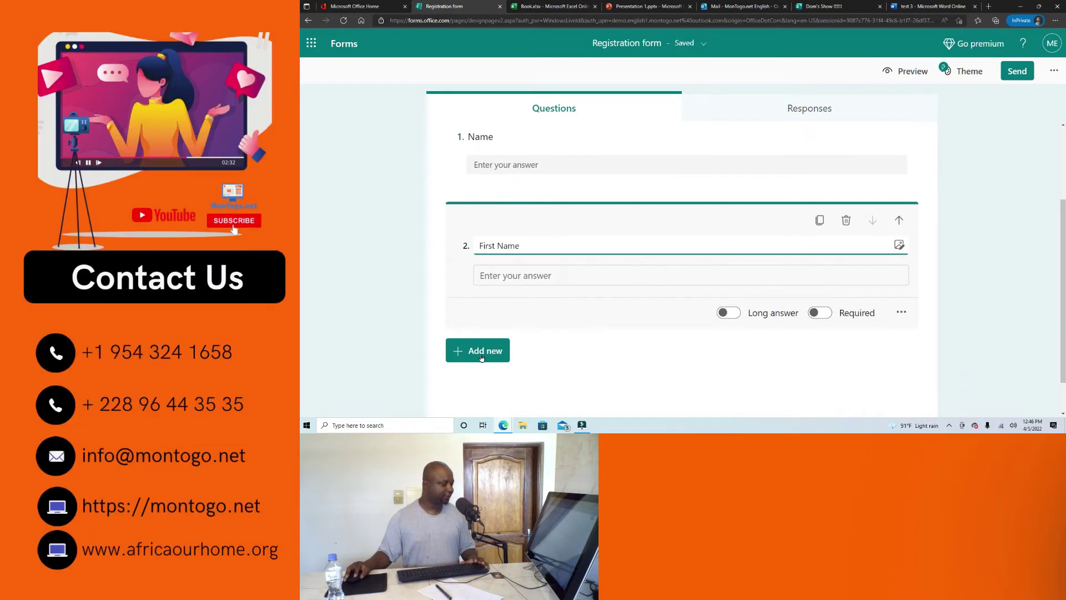
click(479, 350)
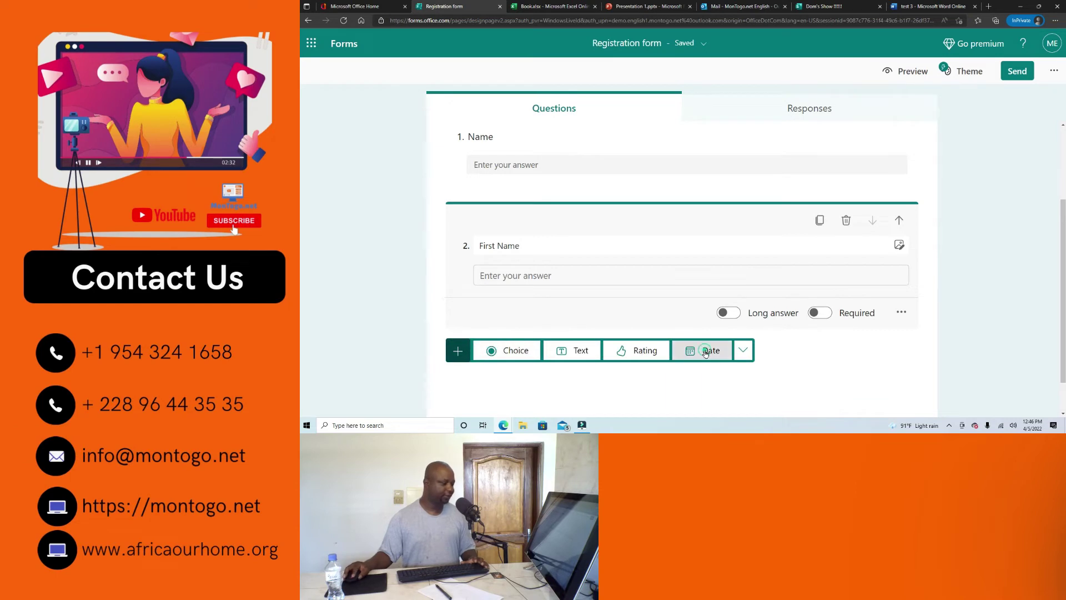
click(706, 352)
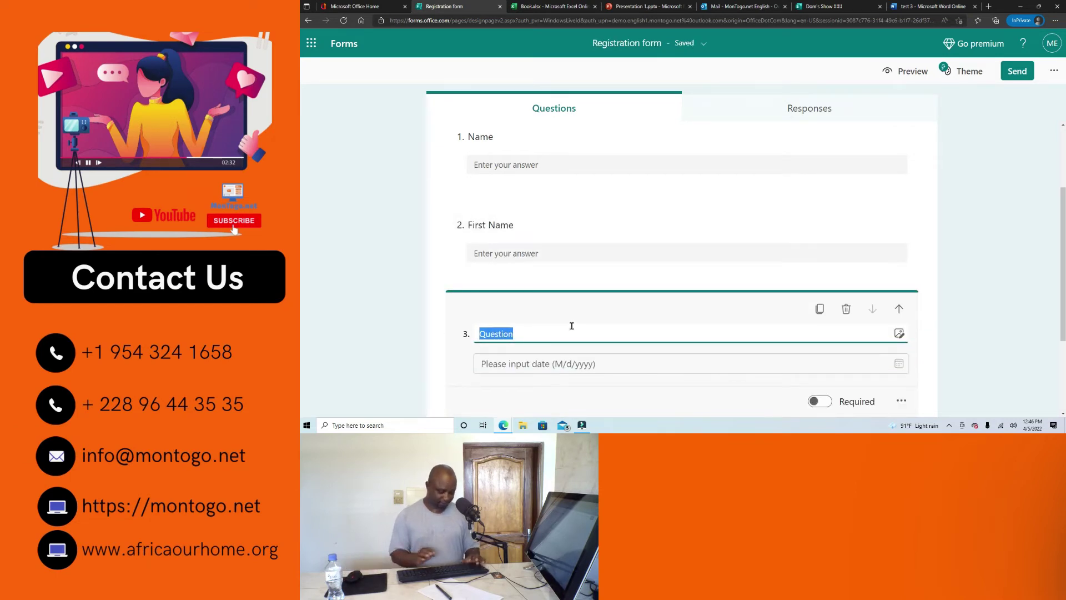
text(Birth date)
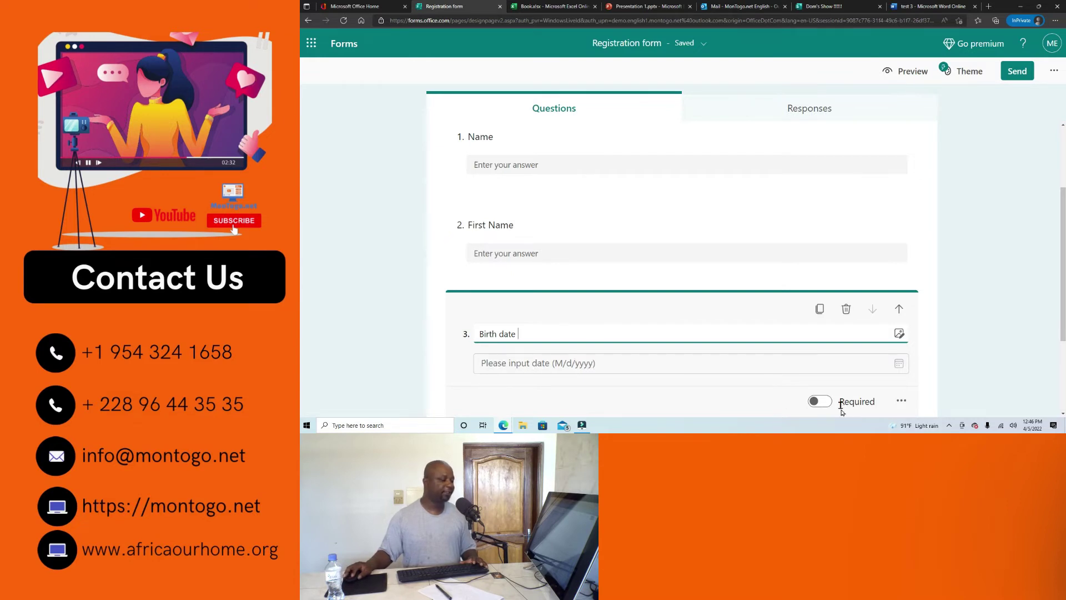
click(820, 401)
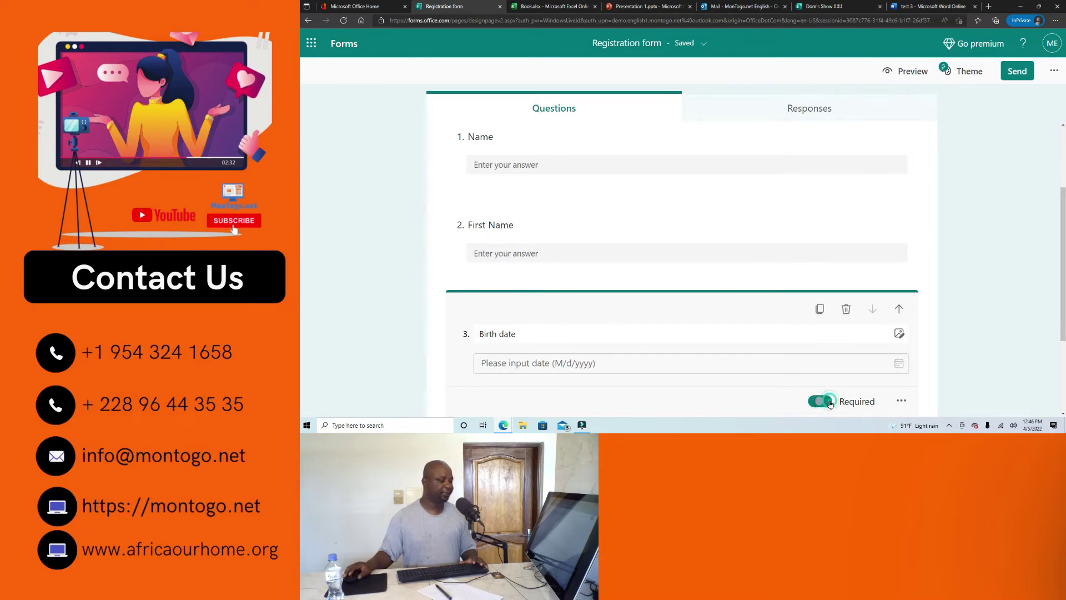
Preview the registration form in the computer view and go to its Birth date question.
scroll(708, 348, down, 1)
scroll(708, 347, down, 1)
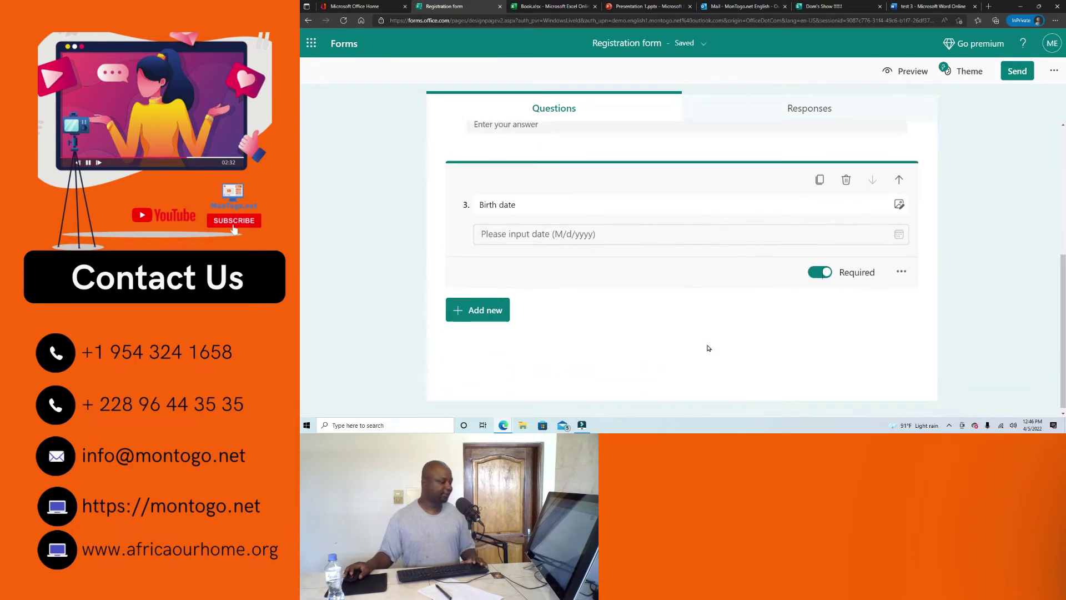
scroll(707, 349, up, 3)
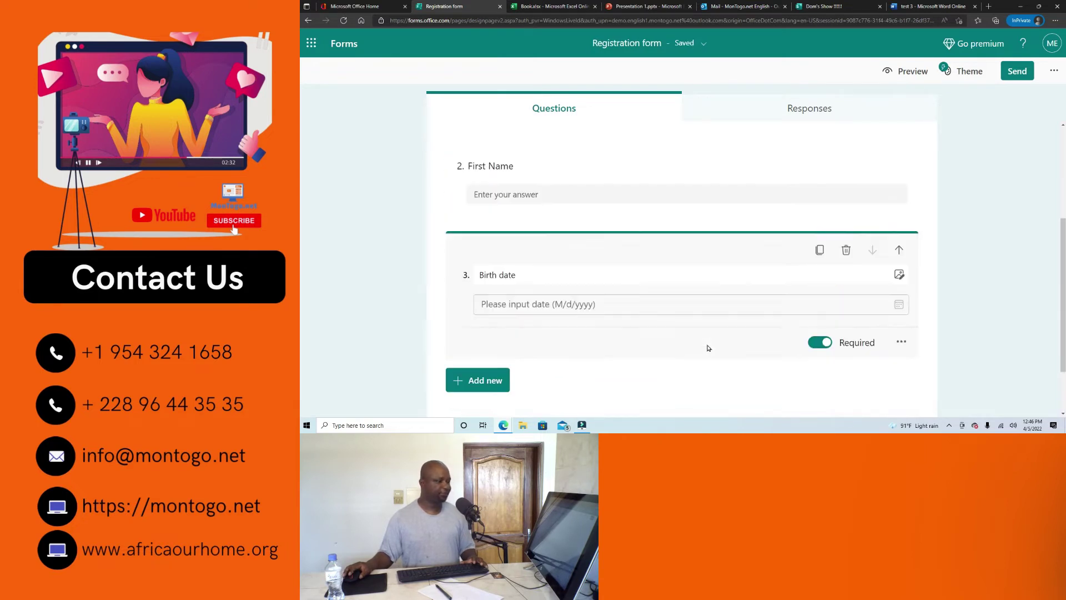
click(898, 73)
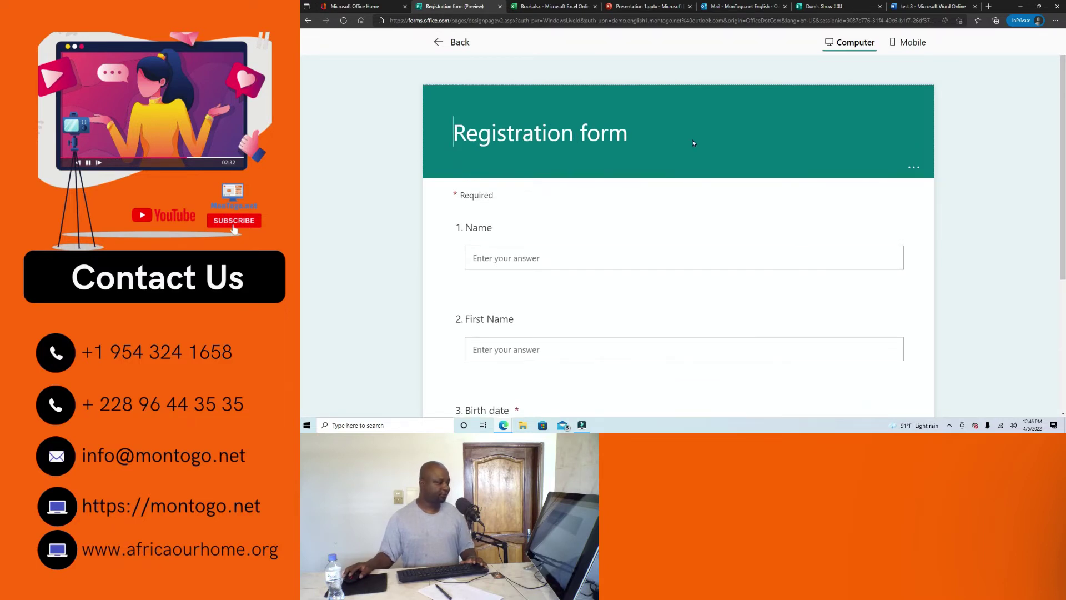
scroll(602, 200, down, 2)
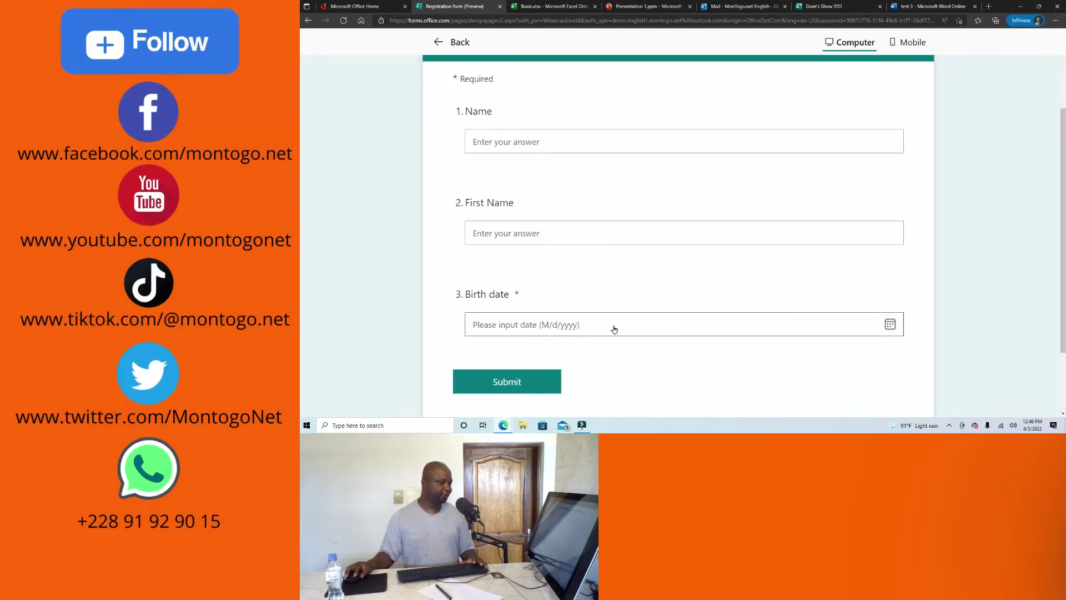
Choose a date of birth for the Birth date question using the calendar's year and month selection.
click(890, 324)
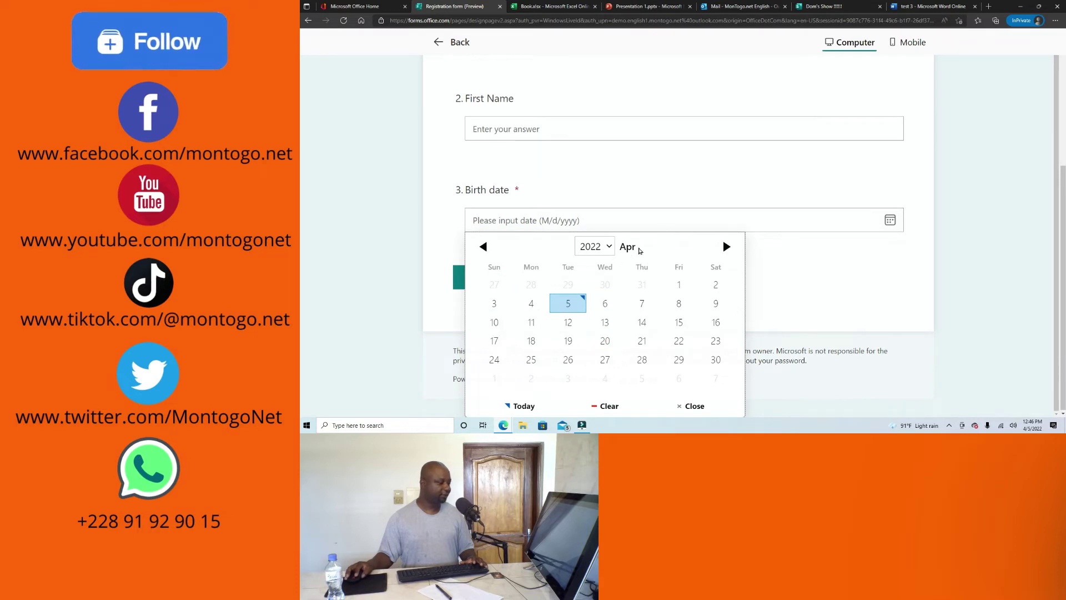
click(610, 246)
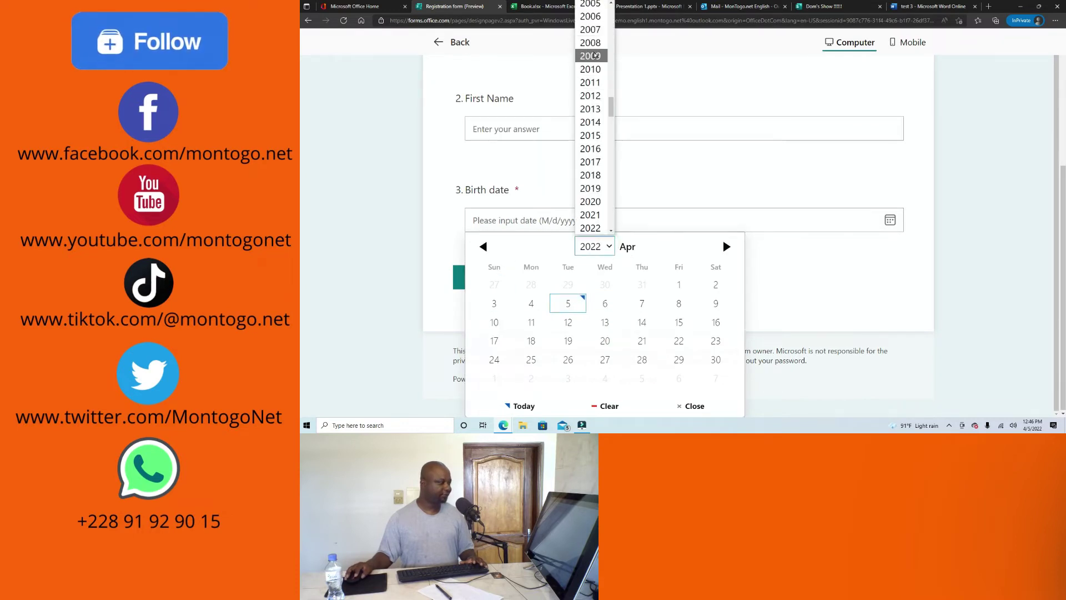
click(593, 46)
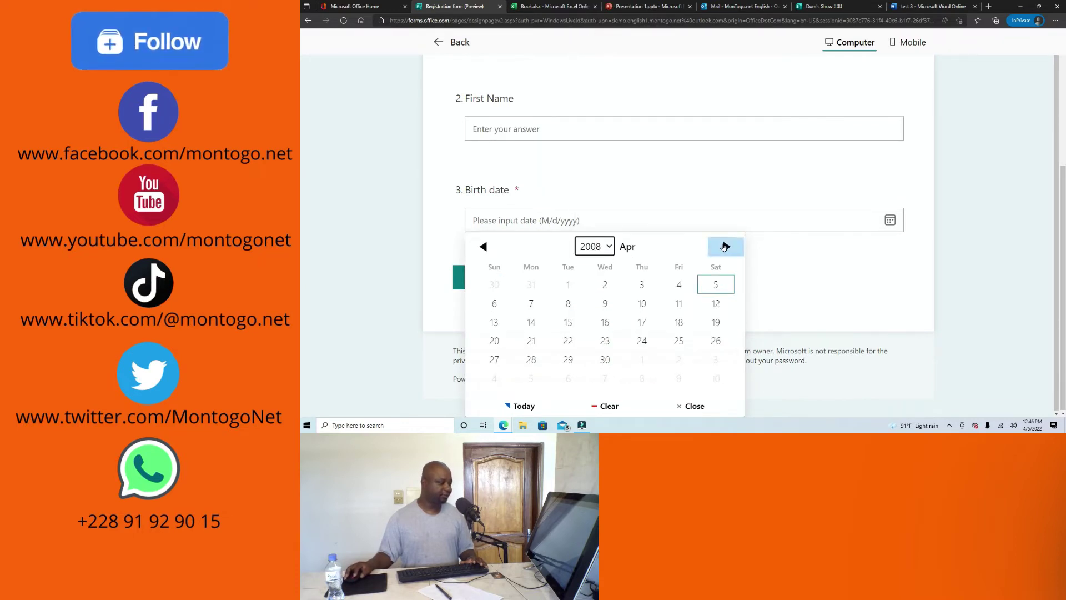
click(724, 246)
click(679, 341)
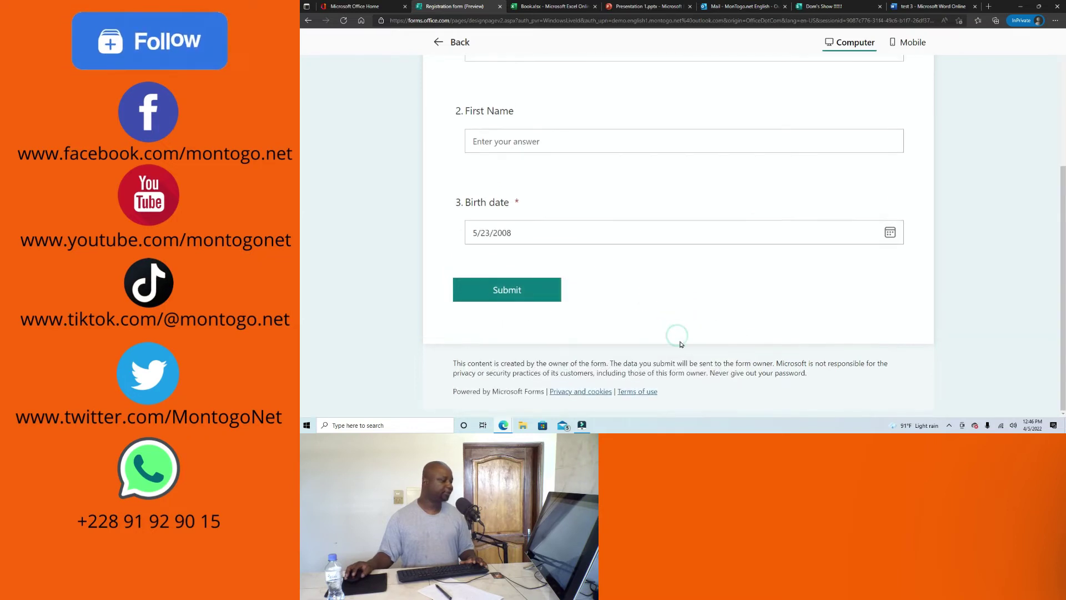
Submit the test response with the Name and First Name answers left blank, and return to the form editor.
scroll(562, 241, up, 2)
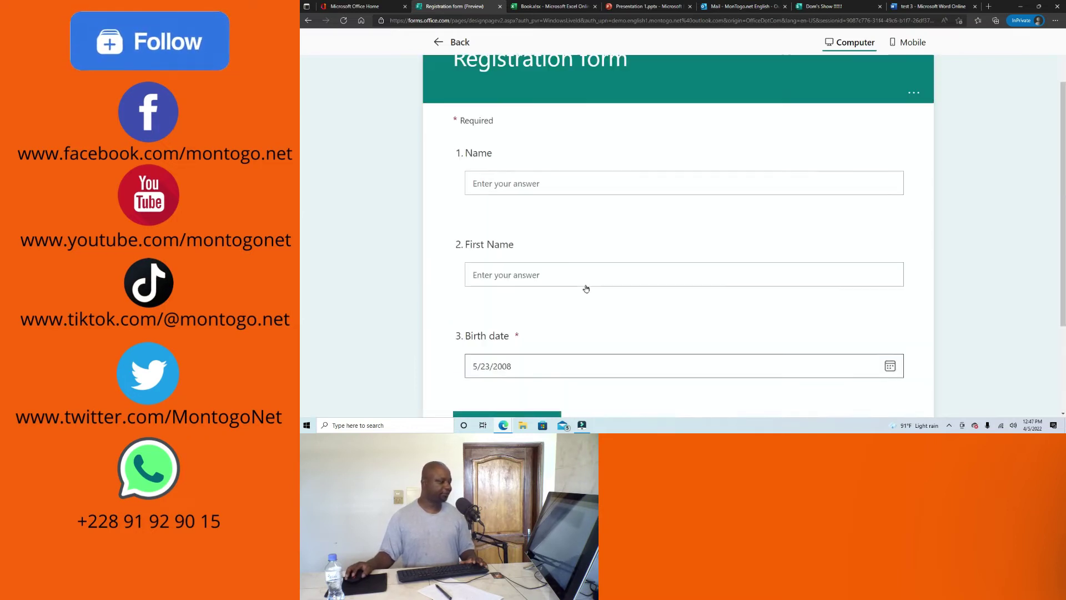
scroll(586, 288, down, 1)
scroll(586, 288, up, 1)
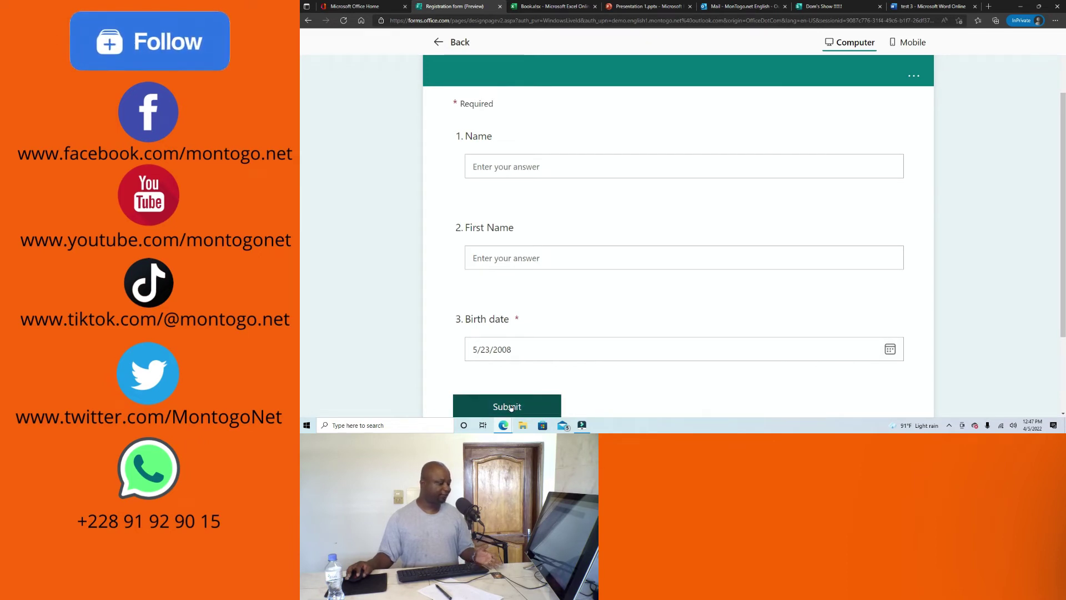
click(511, 408)
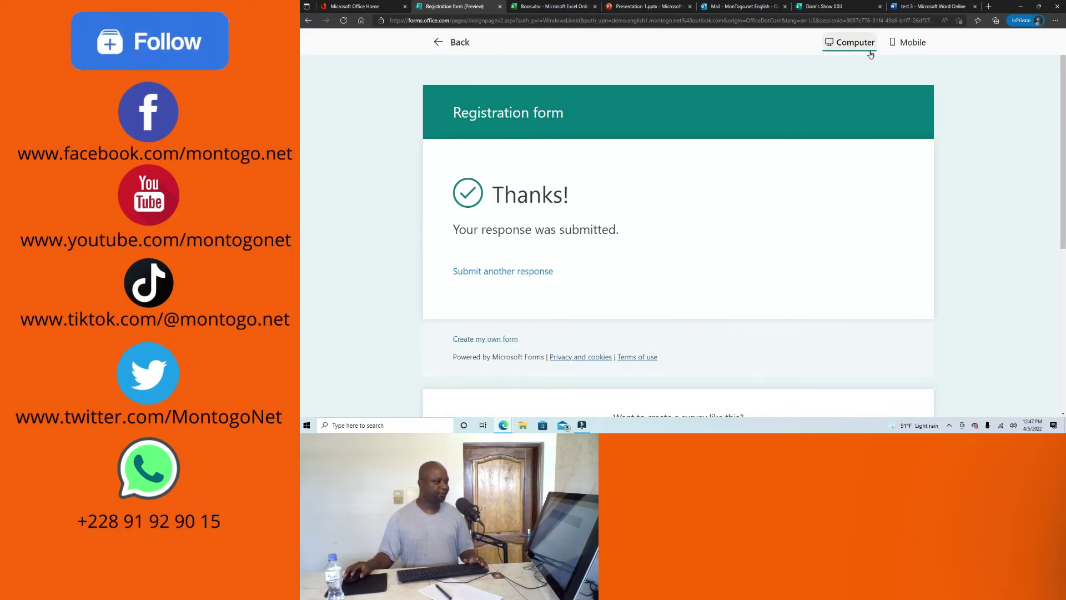
click(454, 43)
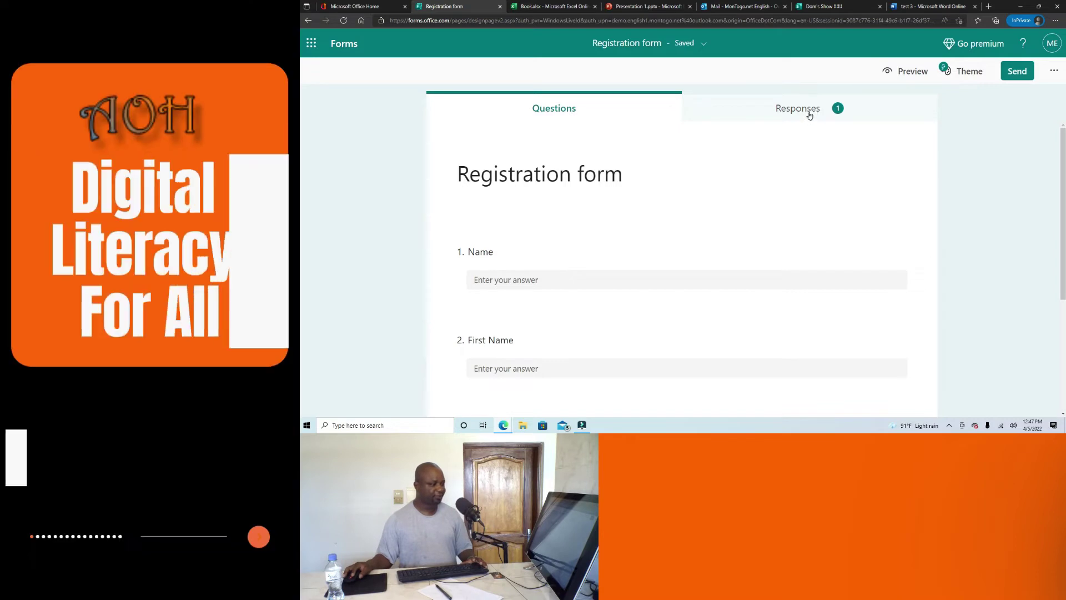
Review the registration form's response summary for the Name, First Name and Birth date questions.
click(812, 114)
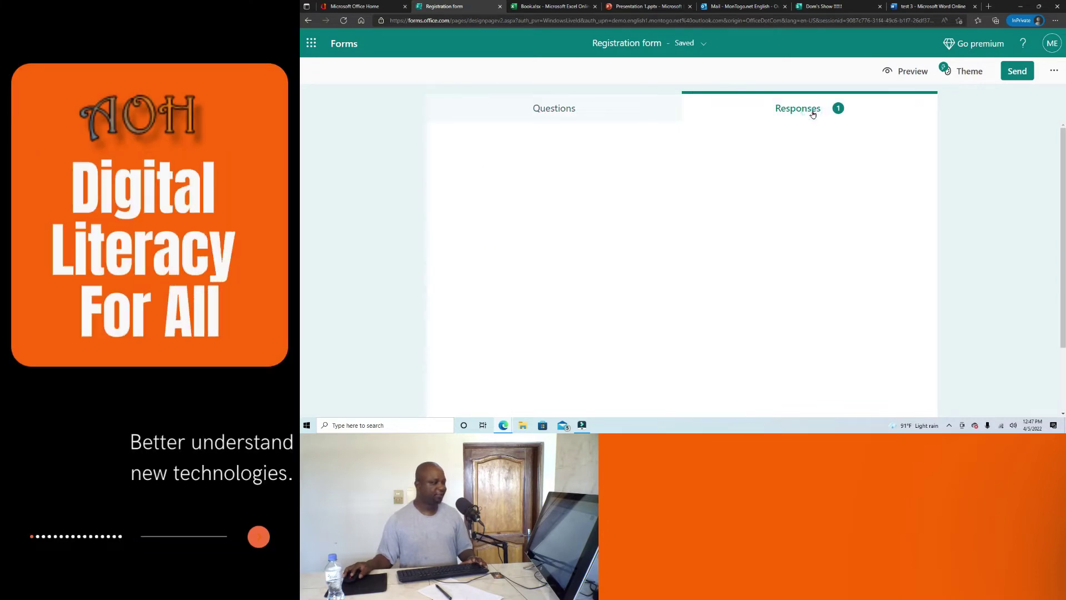
scroll(519, 250, down, 2)
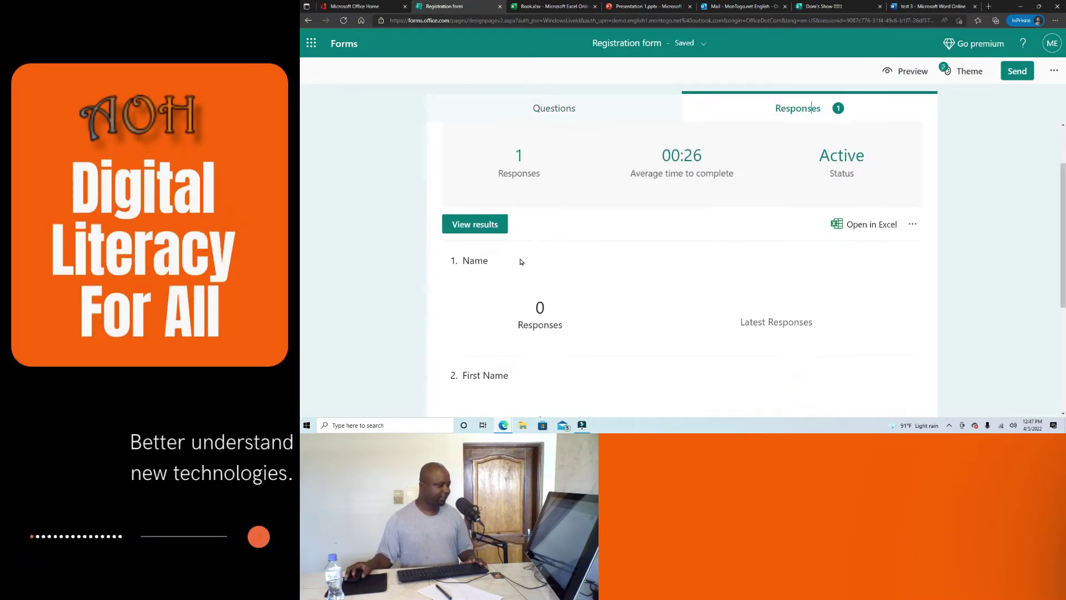
scroll(497, 259, down, 1)
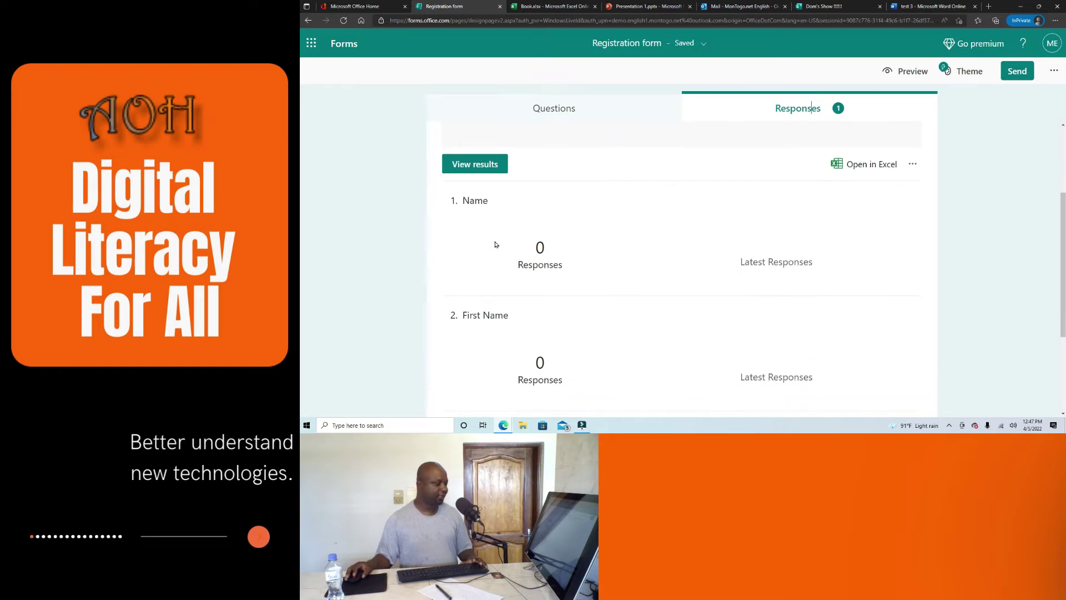
scroll(487, 355, down, 3)
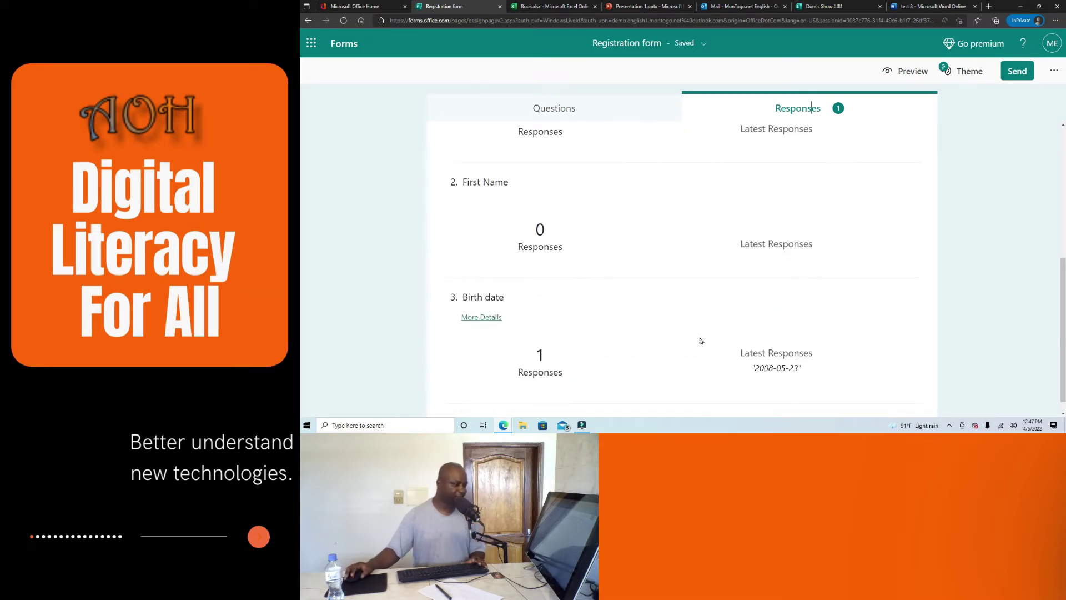
scroll(666, 324, up, 2)
scroll(507, 211, down, 2)
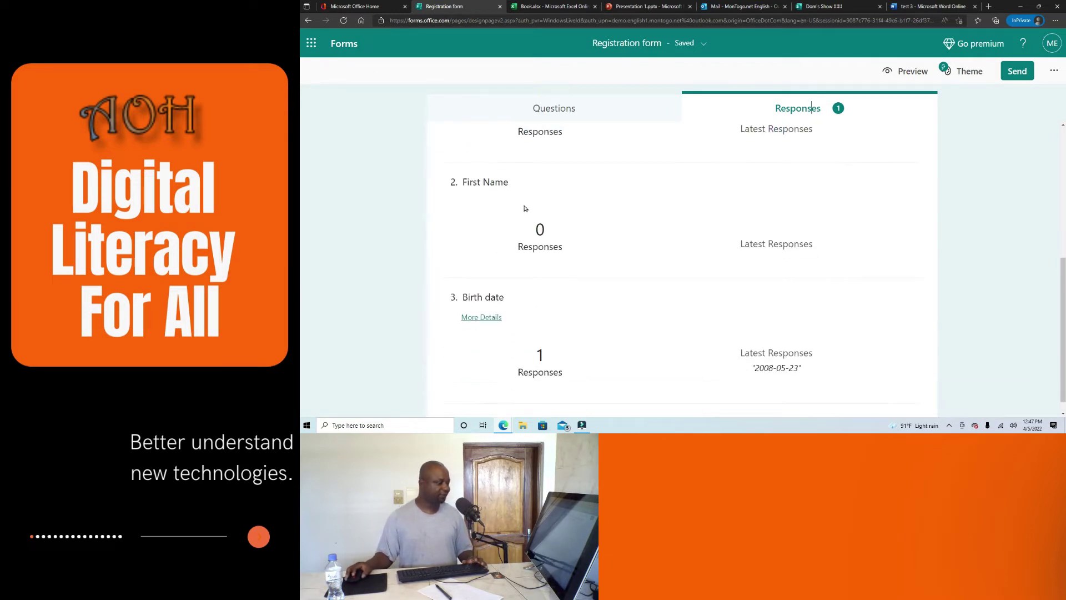
scroll(639, 277, up, 4)
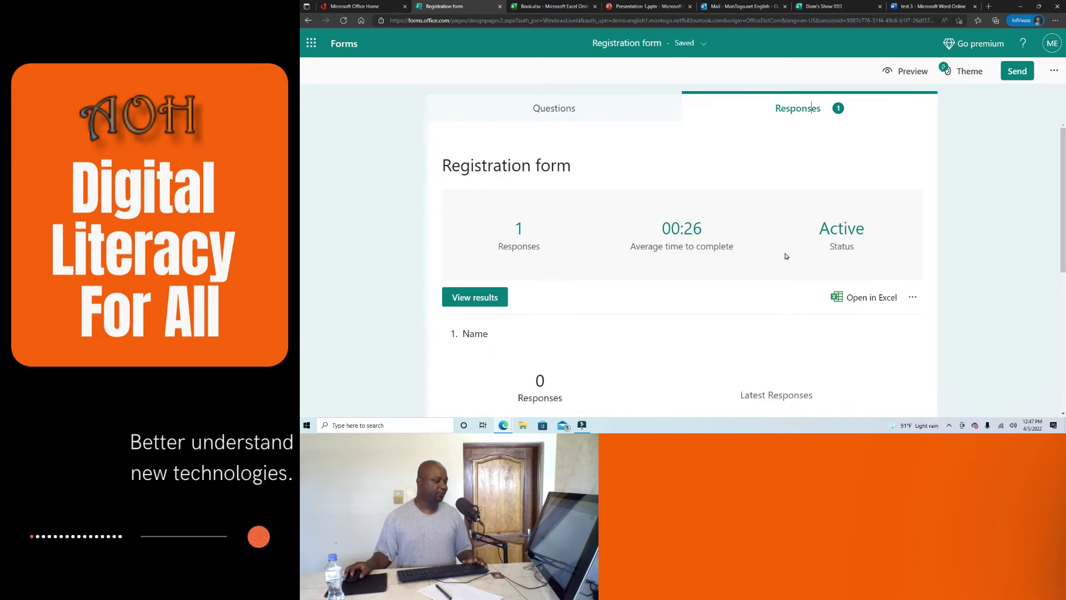
Export the form's responses to an Excel workbook and open the downloaded file in desktop Excel.
scroll(786, 255, down, 2)
scroll(833, 254, up, 1)
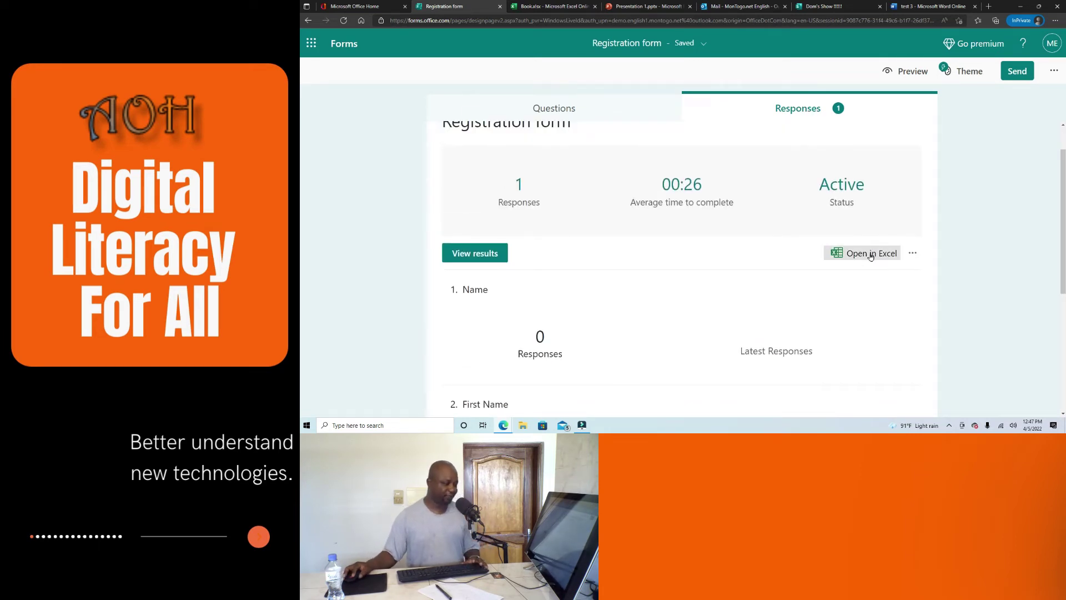
click(841, 259)
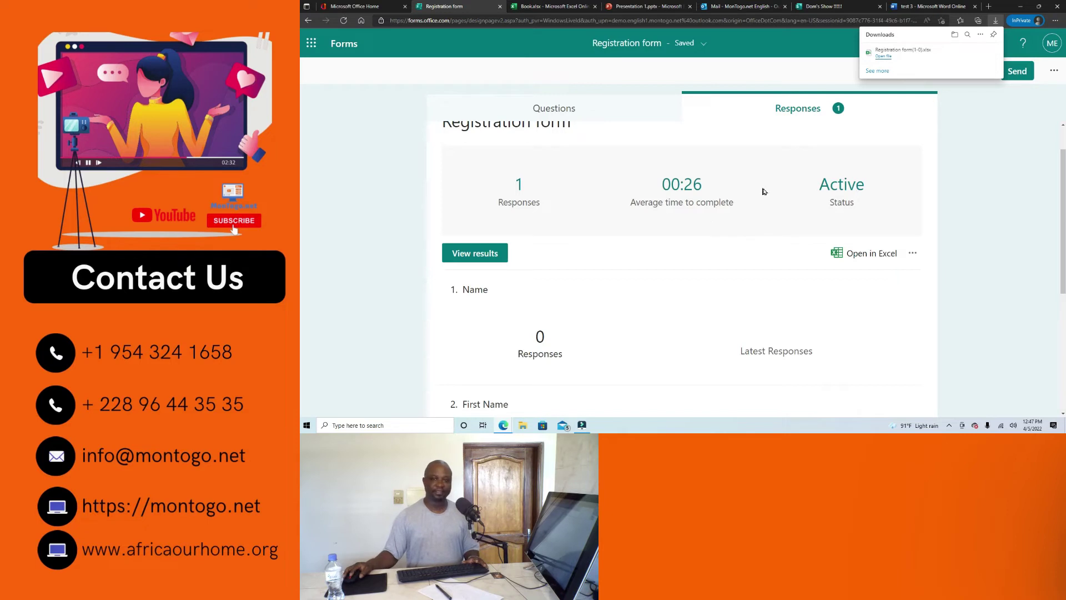
scroll(580, 181, up, 1)
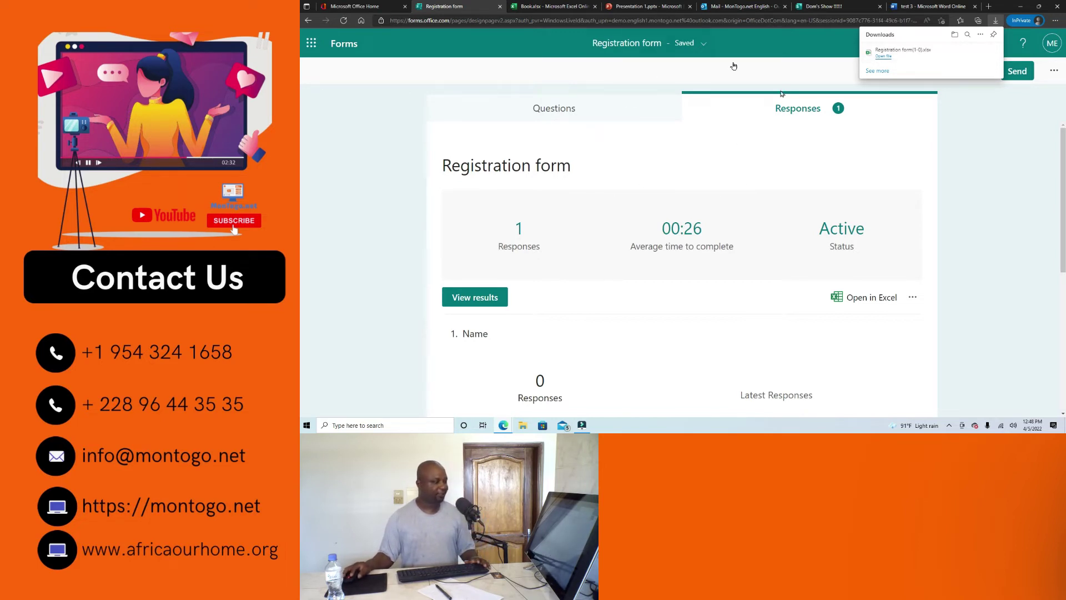
scroll(637, 284, down, 5)
scroll(636, 333, up, 5)
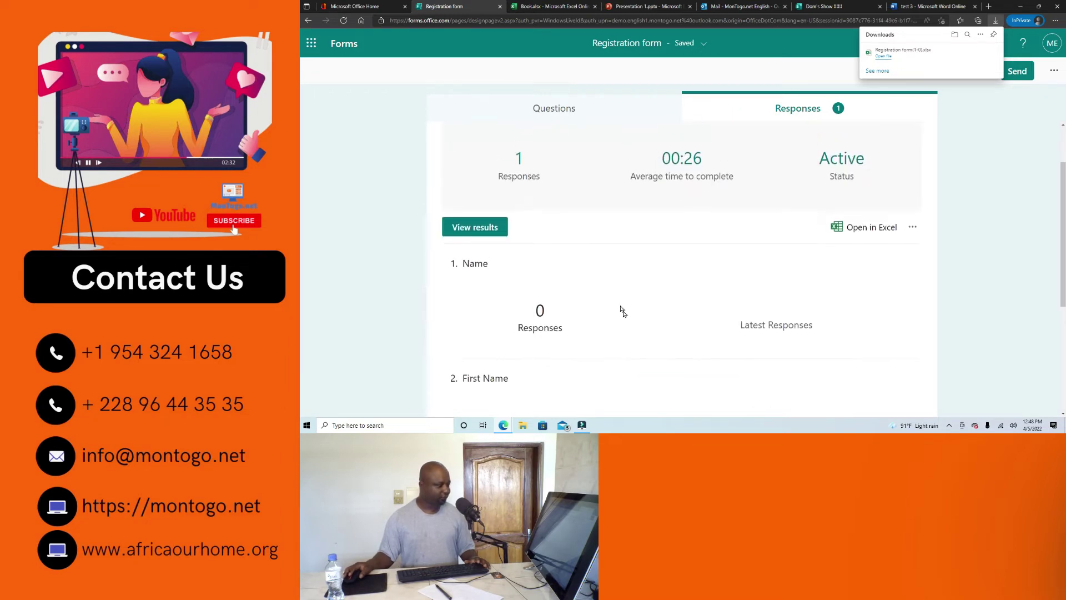
click(891, 57)
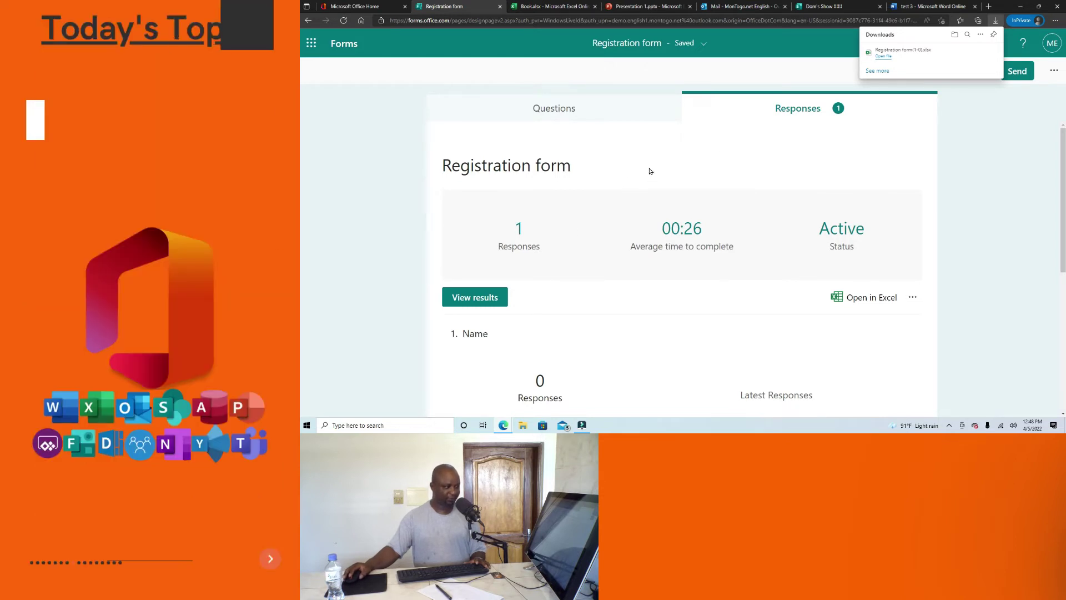
click(894, 59)
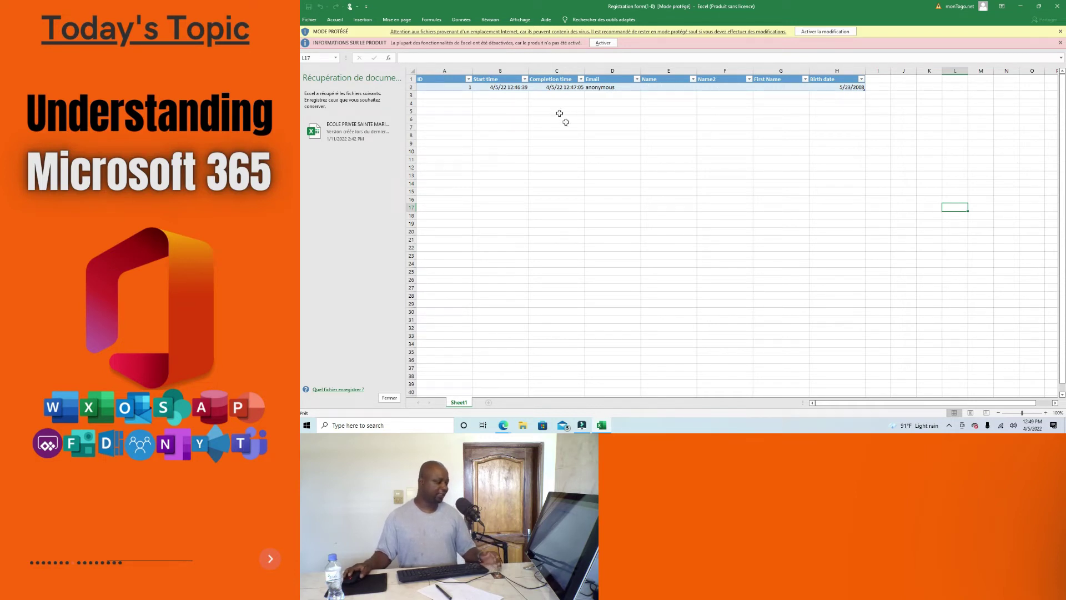
Examine the exported response columns in Sheet1, and minimize the workbook to return to Forms in the browser.
scroll(600, 174, down, 2)
scroll(600, 175, up, 2)
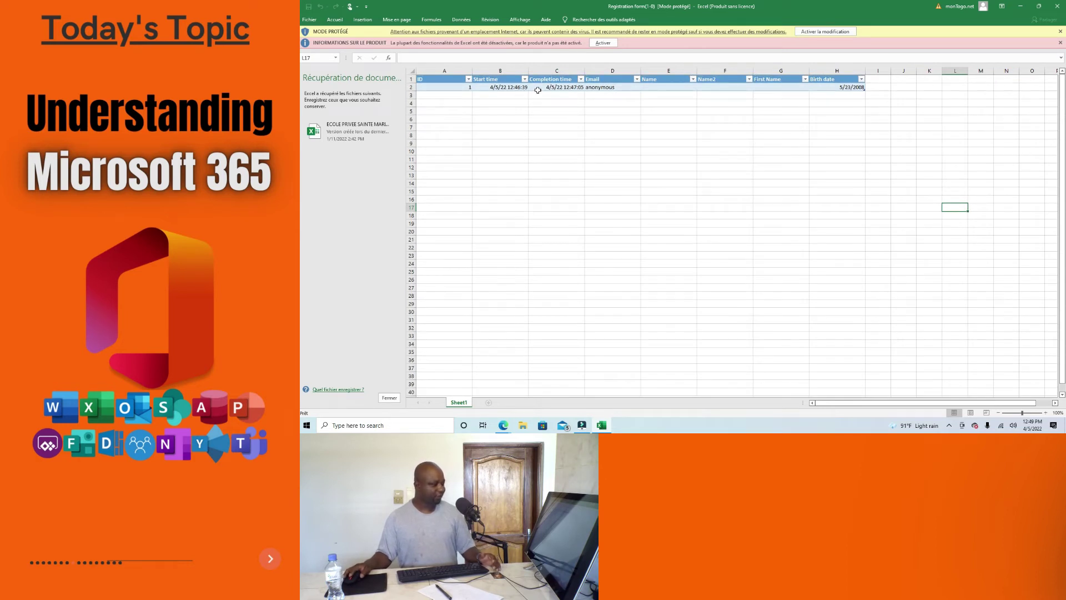
scroll(608, 134, down, 5)
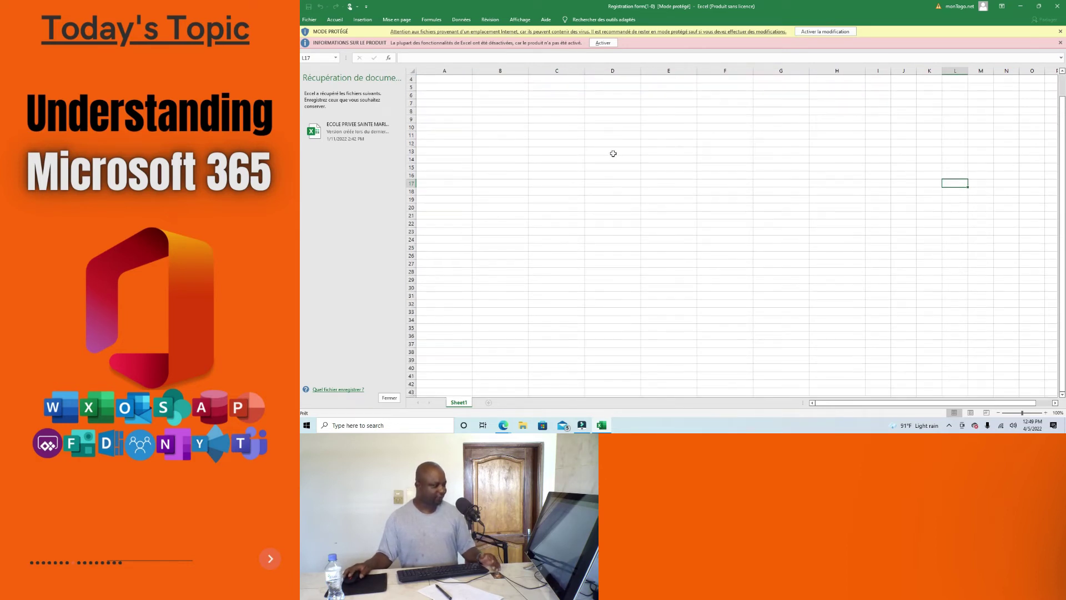
scroll(606, 216, up, 5)
scroll(605, 221, down, 5)
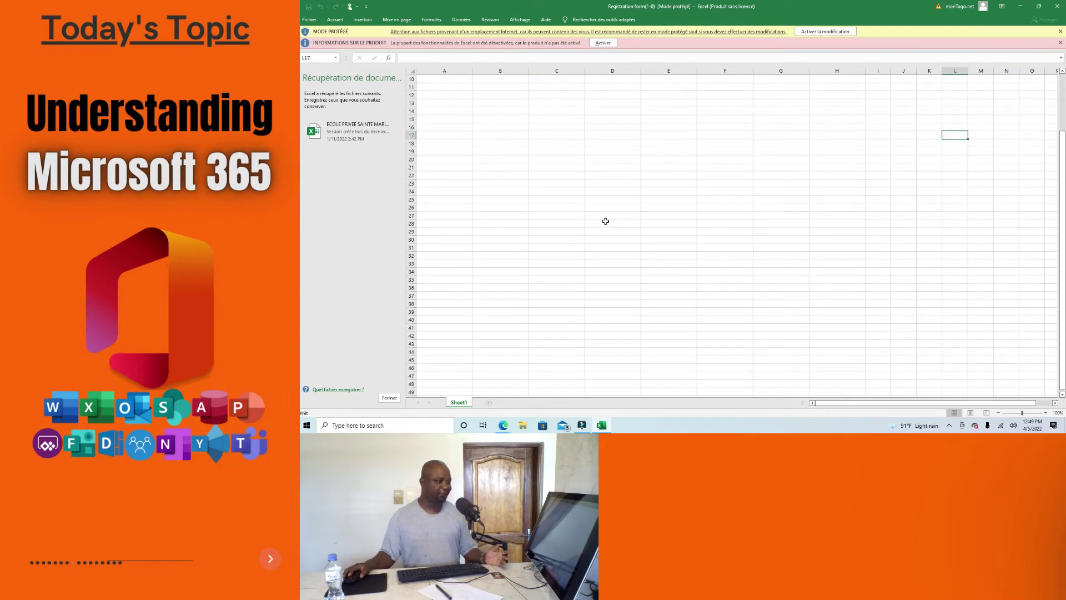
scroll(605, 221, up, 5)
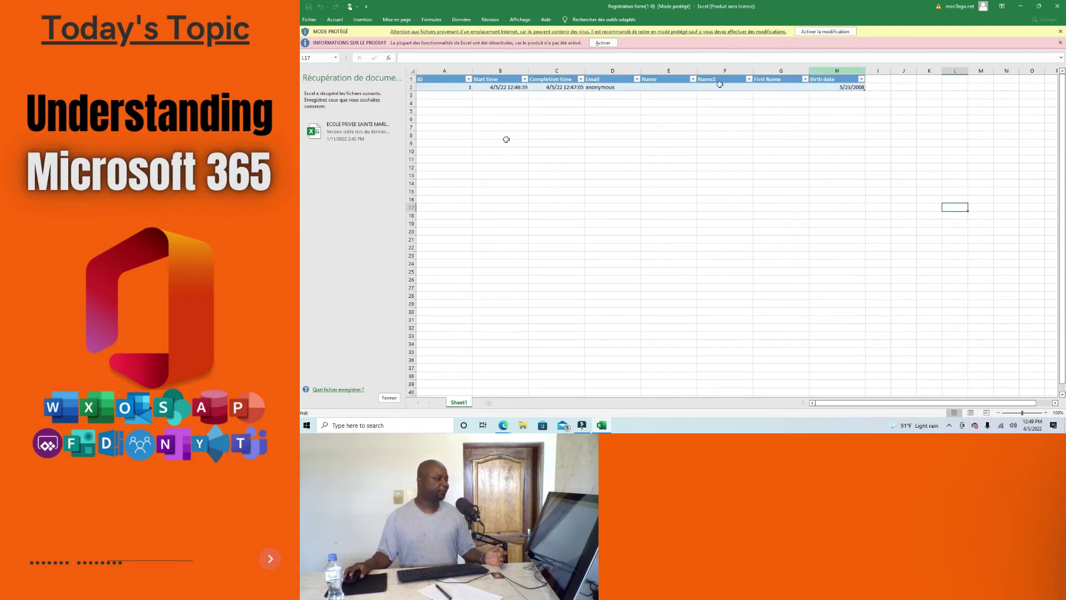
click(1019, 6)
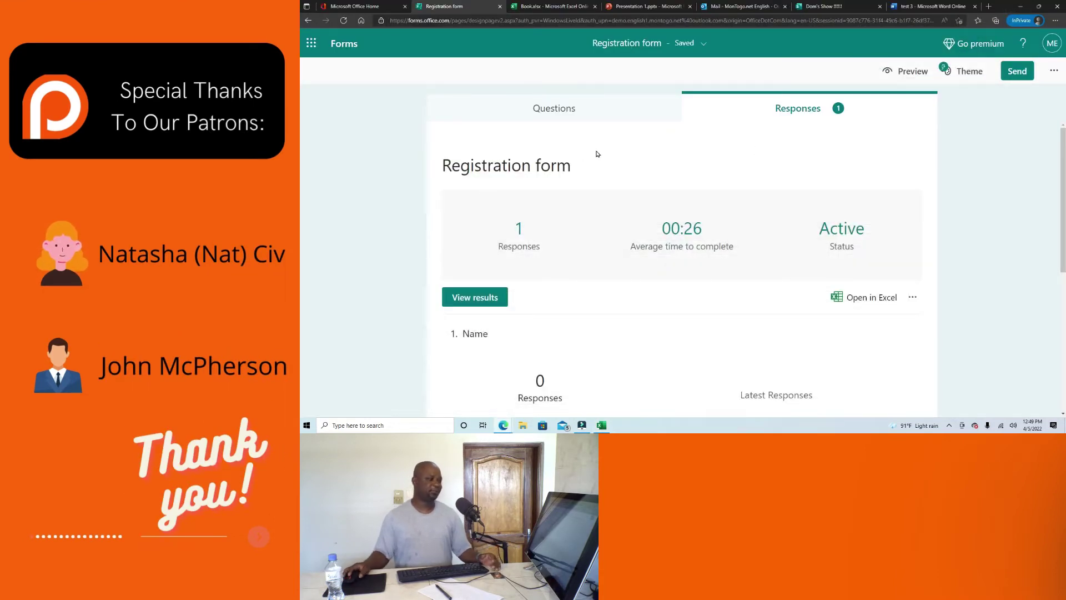
Look over the registration form's questions again and return to its response summary.
click(597, 105)
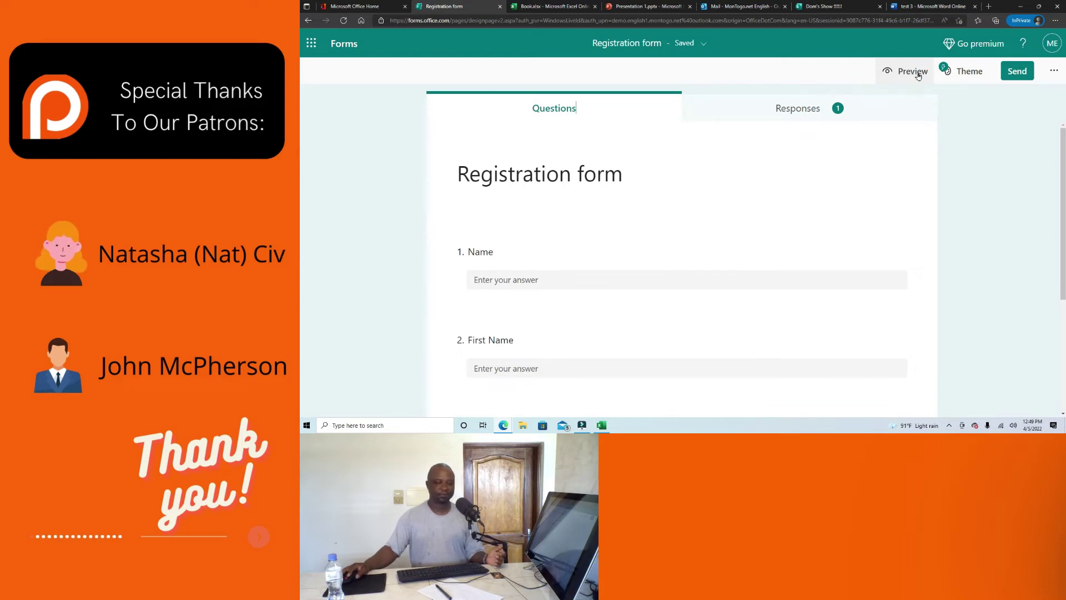
scroll(589, 254, down, 1)
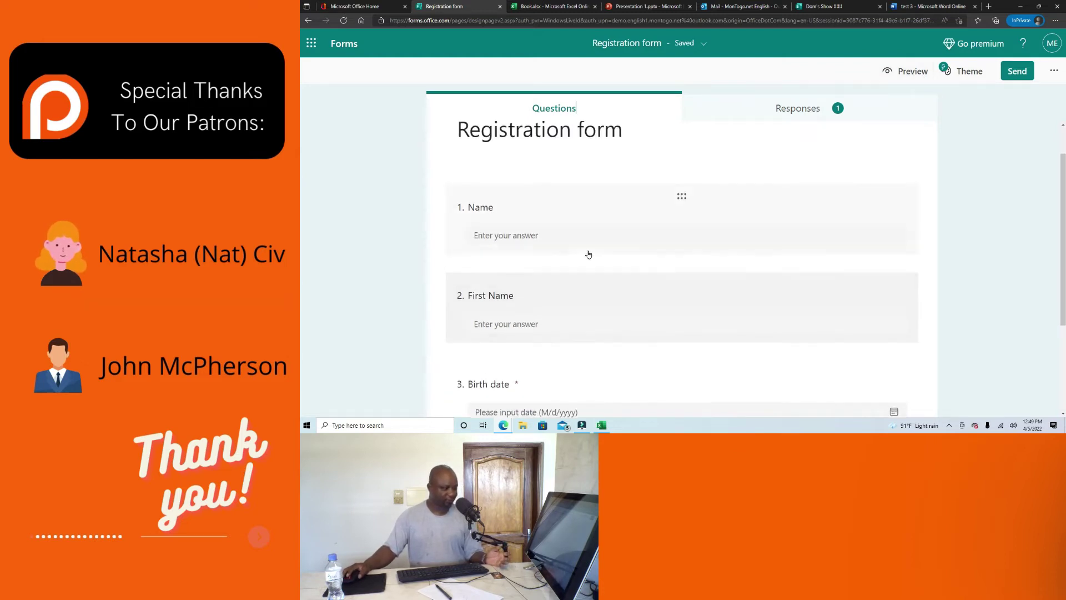
scroll(589, 255, up, 1)
click(798, 112)
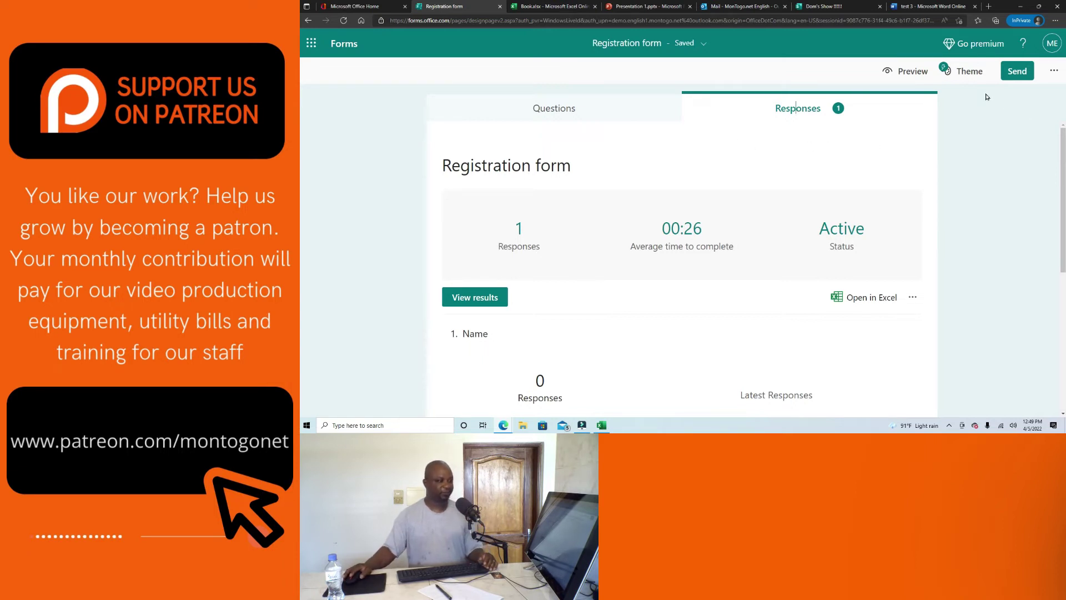
Open the form's options for sending and collecting responses, copy the response link and enable the shortened URL.
click(1024, 76)
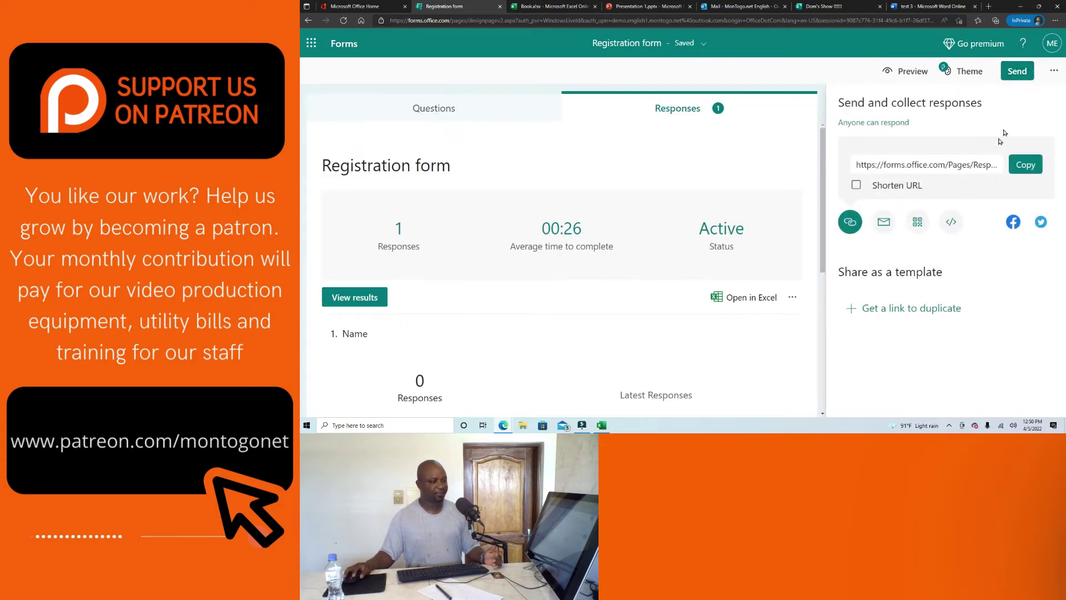
click(1030, 168)
click(1014, 169)
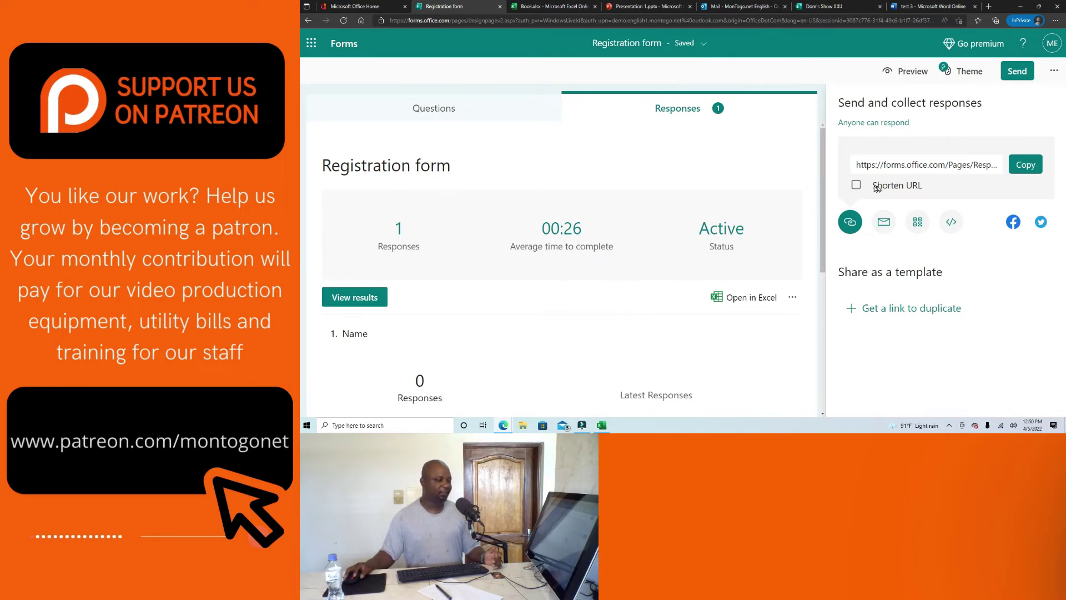
click(857, 184)
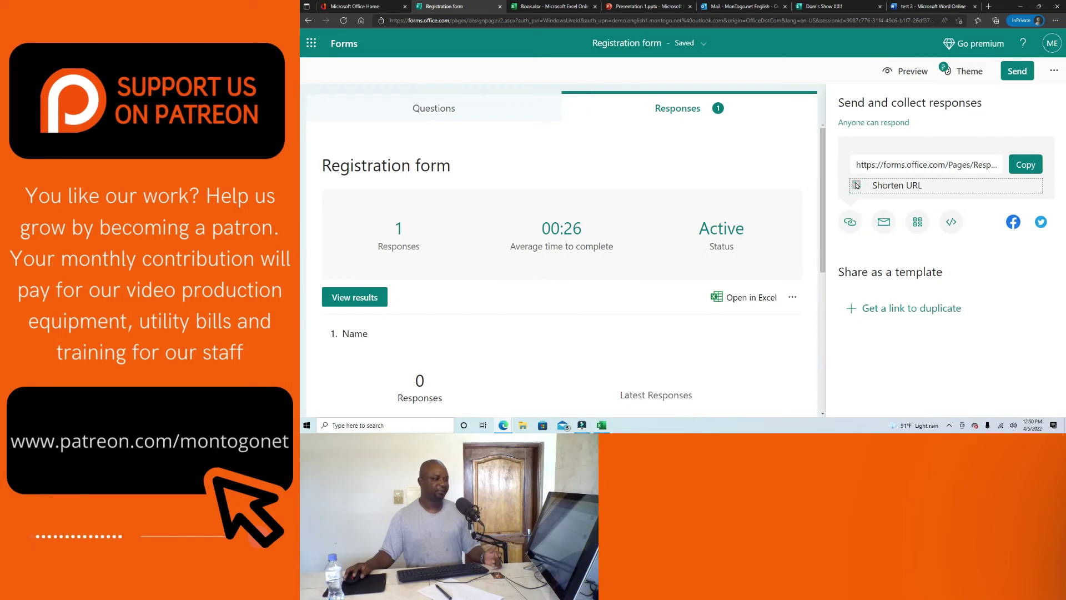
Copy the form's shortened response link, and apply the purple theme with the desk and laptop illustration.
click(1030, 164)
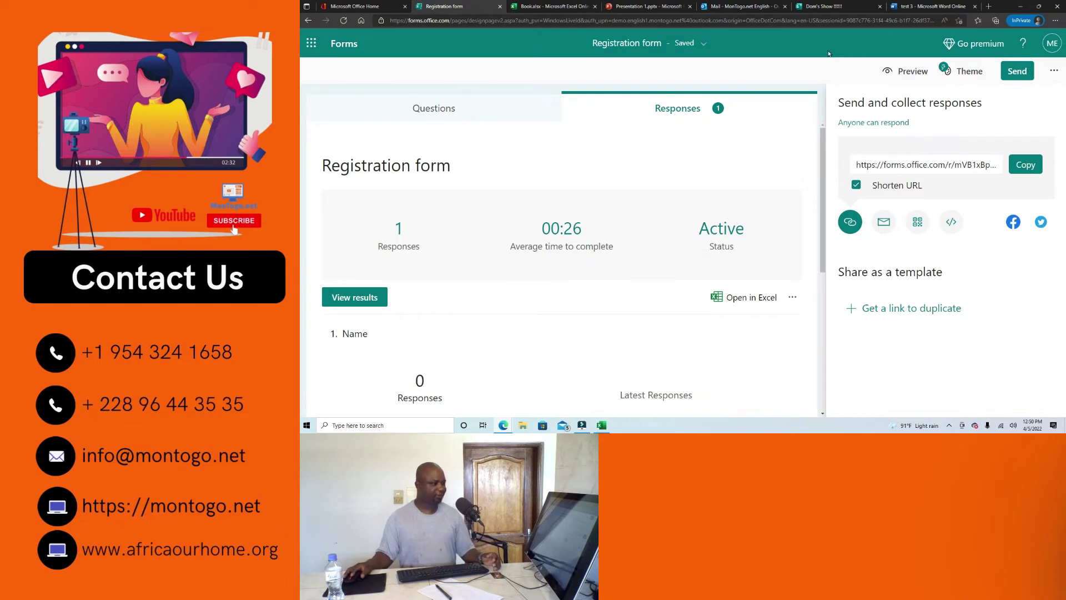
click(969, 71)
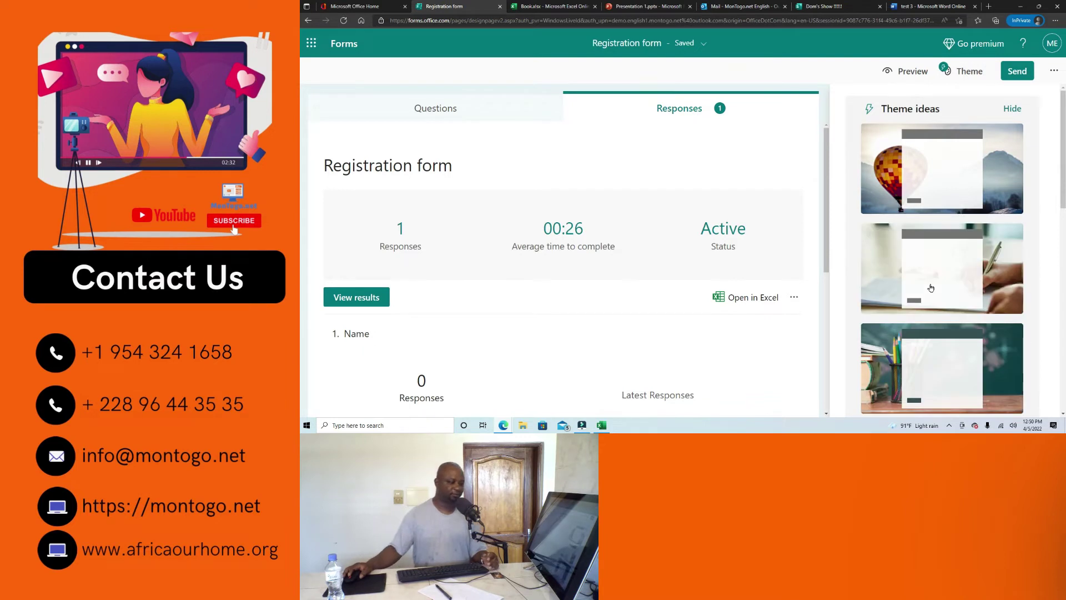
scroll(930, 288, down, 5)
scroll(932, 288, down, 2)
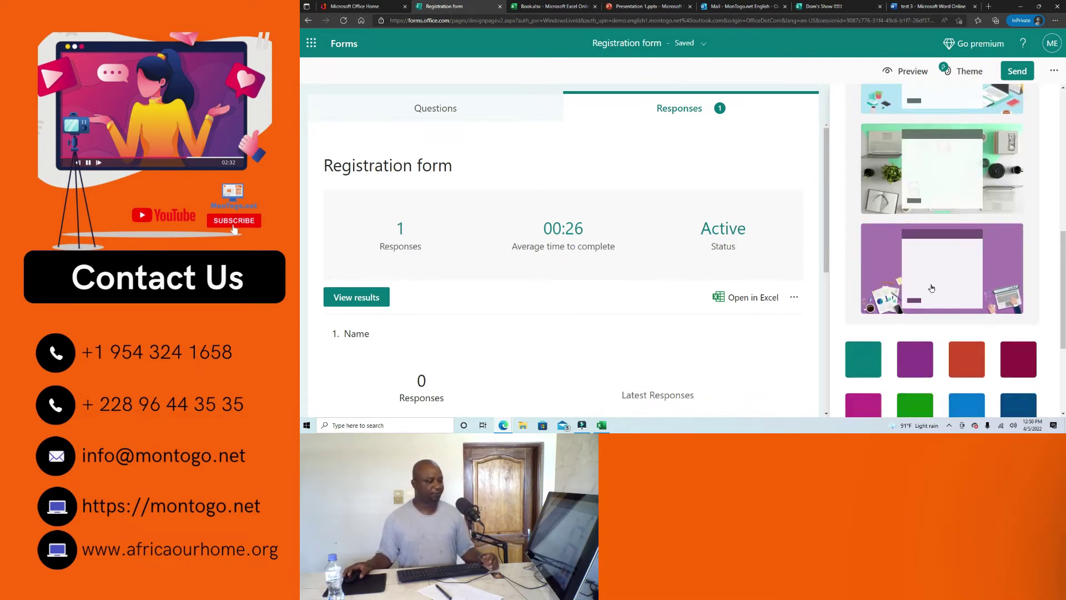
click(929, 276)
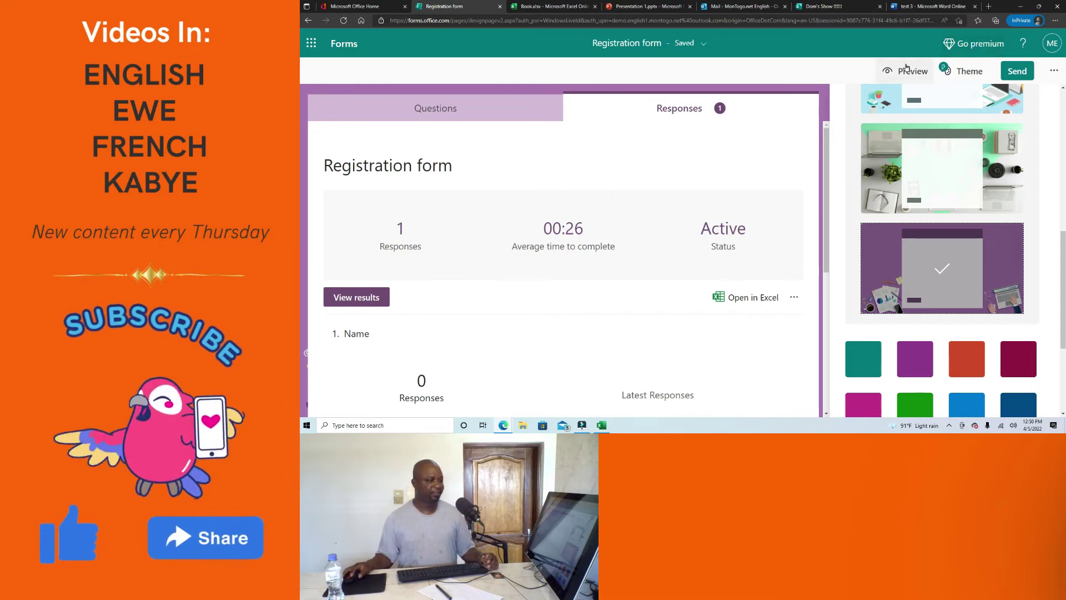
Preview the themed registration form in both the computer and mobile layouts, looking through all its questions.
click(906, 71)
scroll(611, 213, down, 4)
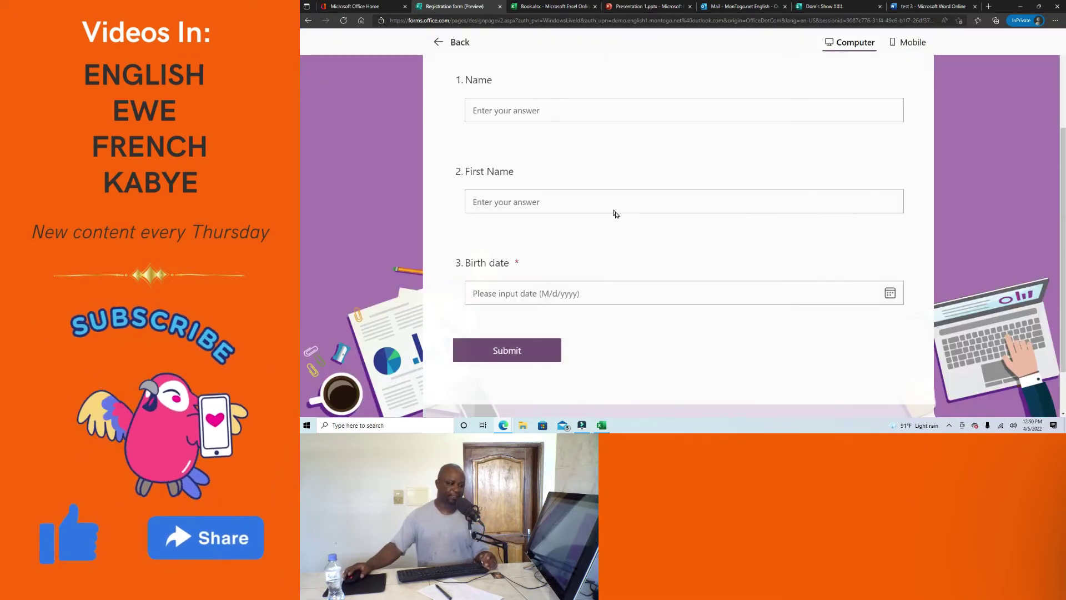
scroll(647, 230, up, 2)
scroll(653, 230, up, 1)
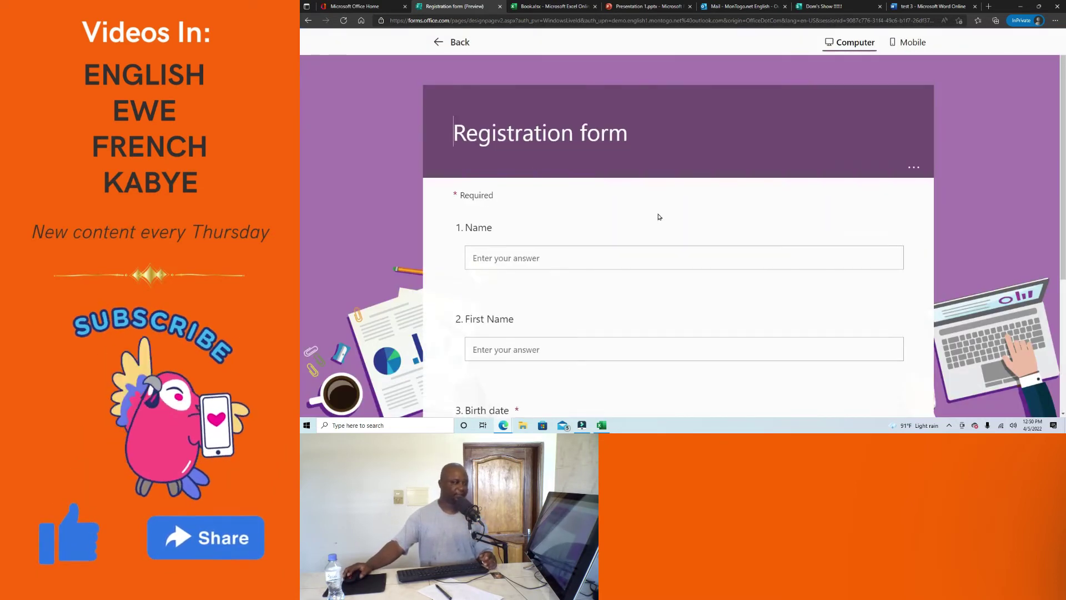
click(899, 43)
scroll(728, 195, down, 5)
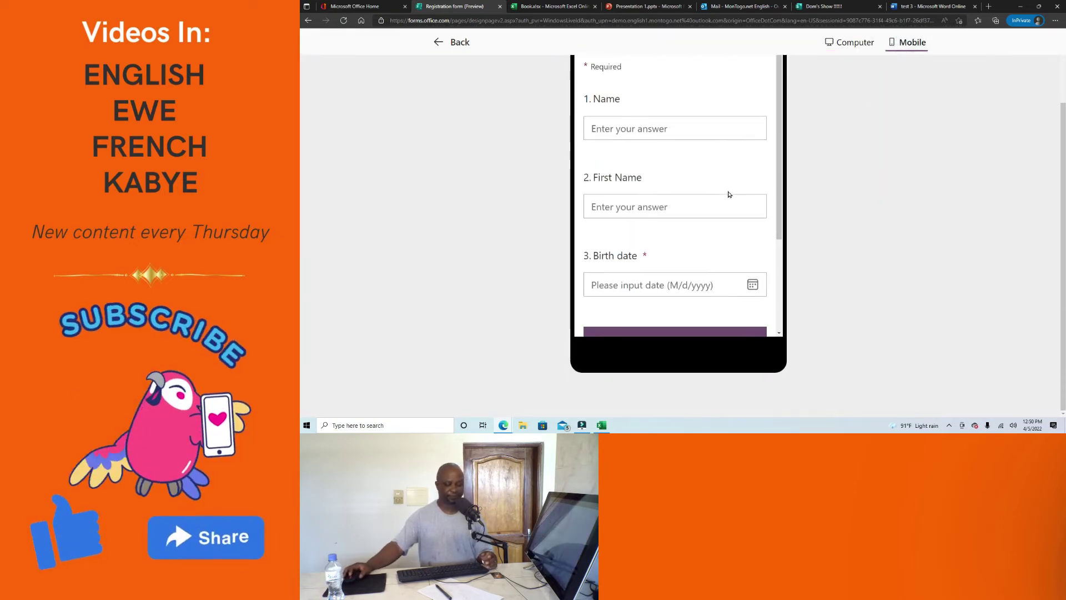
scroll(730, 205, up, 5)
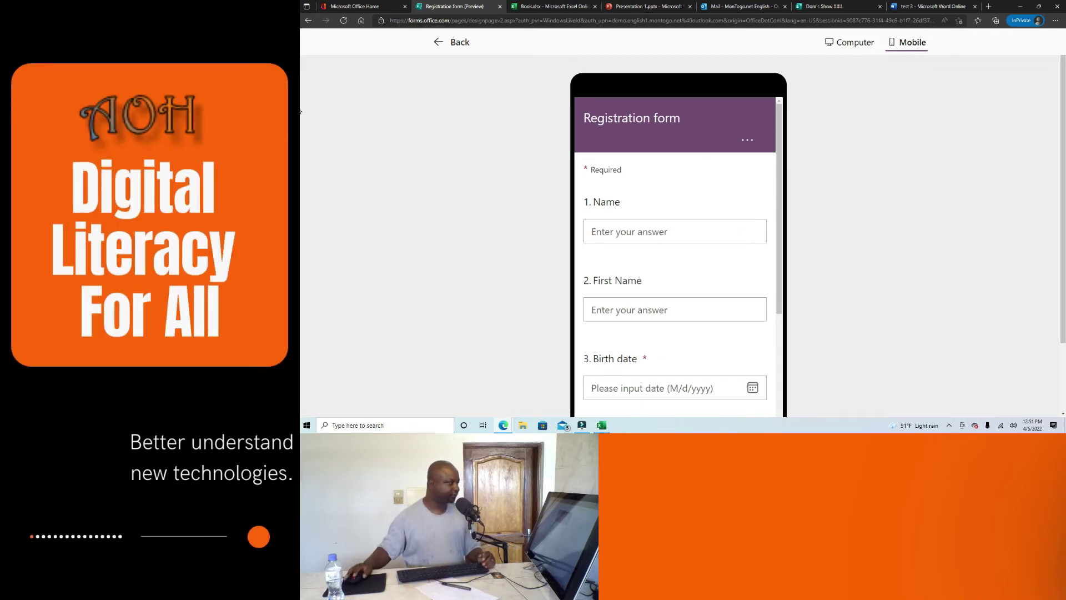
Return to the Office home page and open Skype from the Microsoft 365 apps.
click(358, 6)
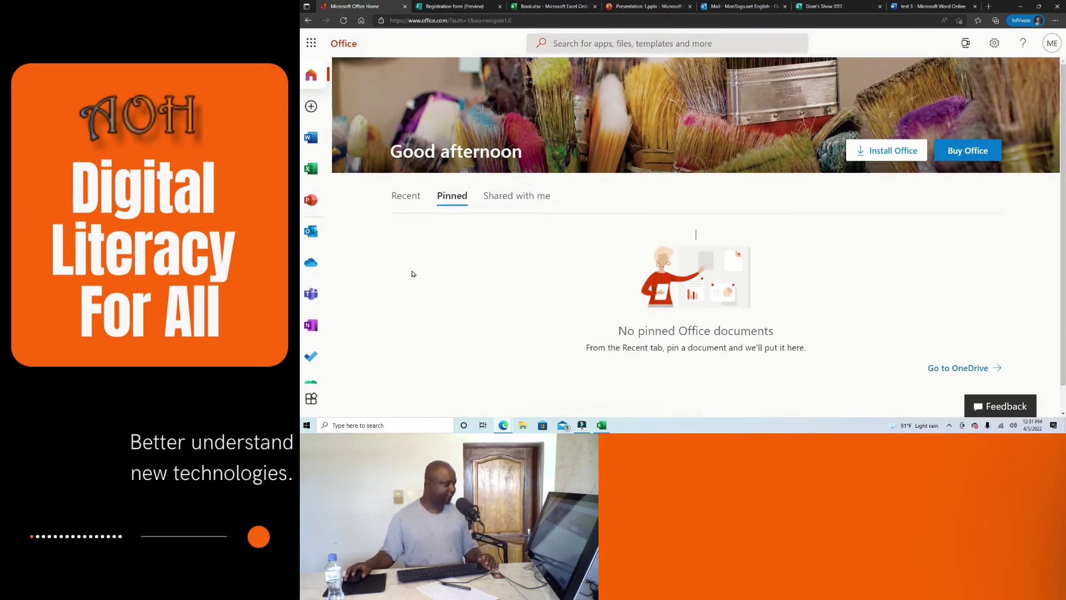
click(305, 41)
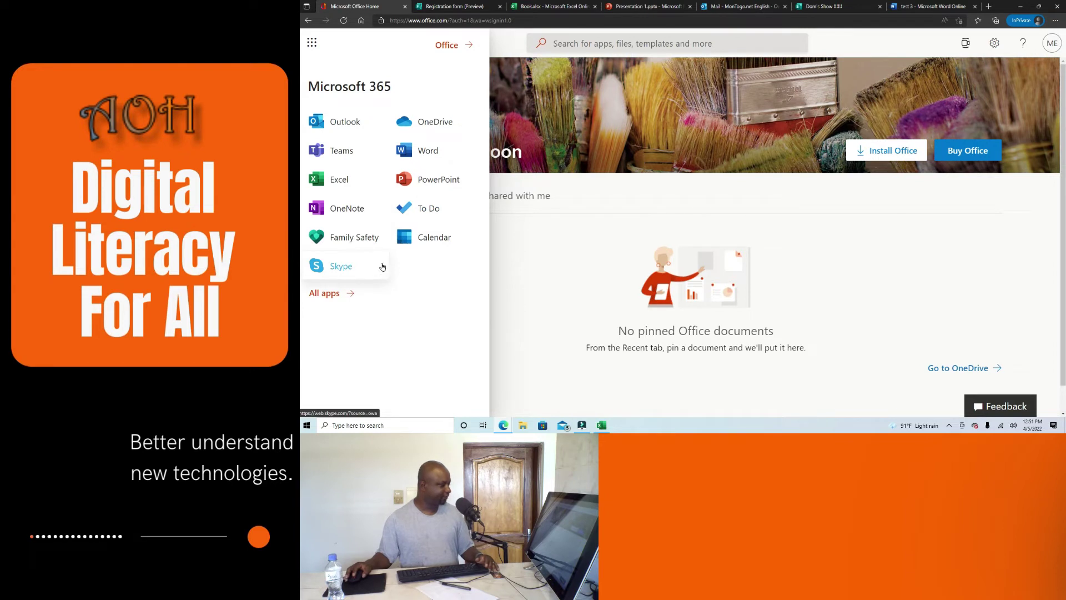
click(338, 271)
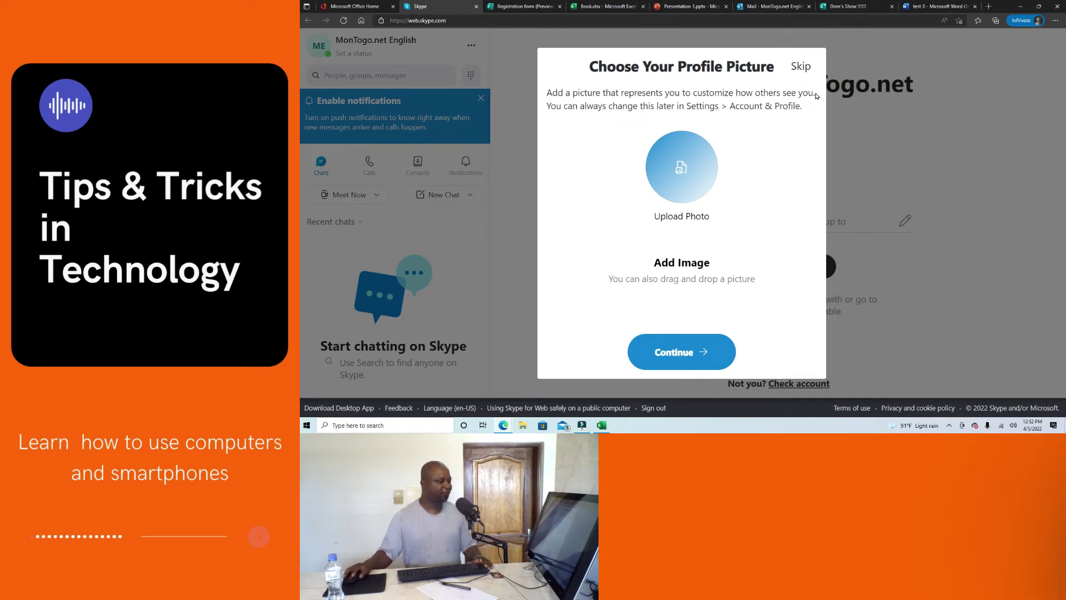
click(803, 67)
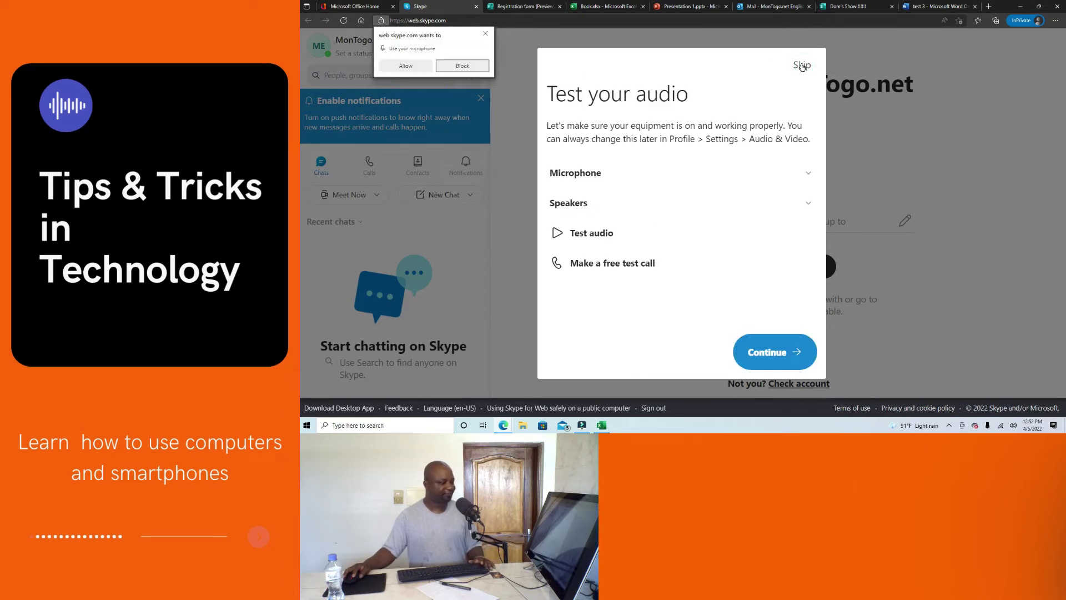
click(802, 66)
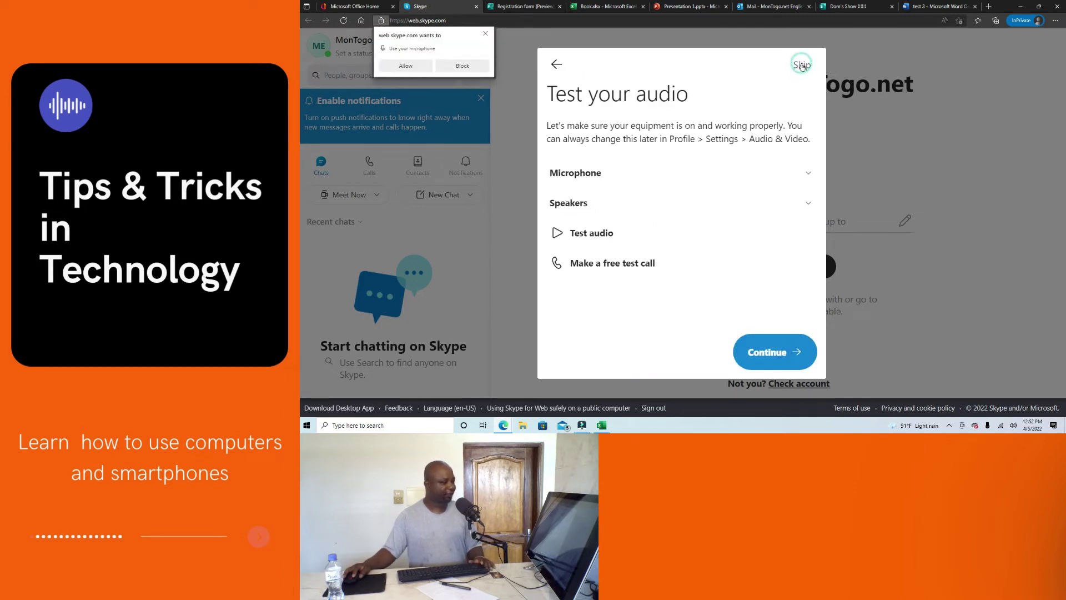
click(408, 65)
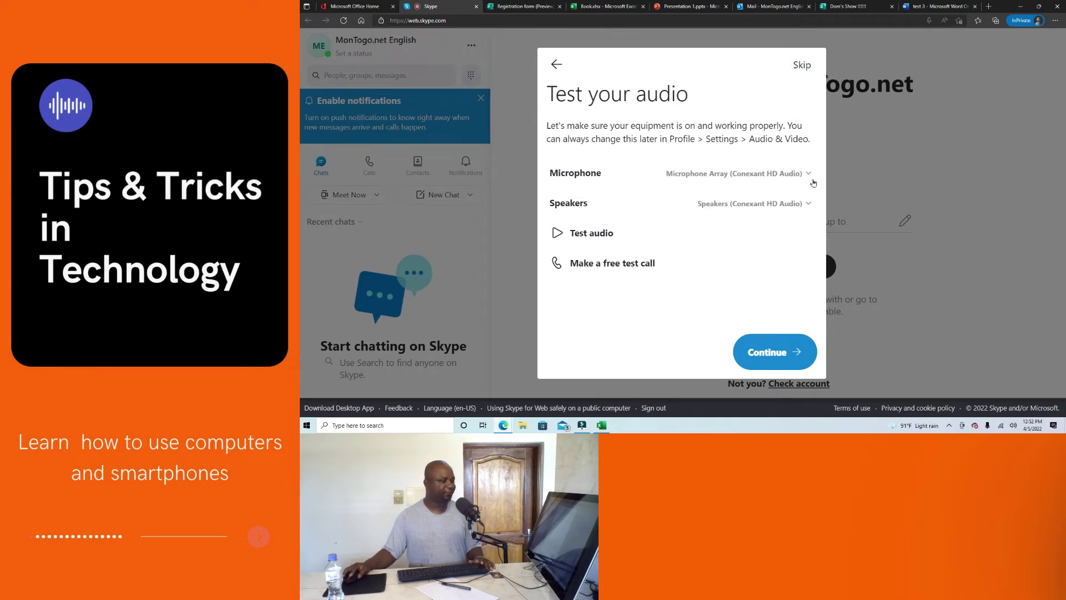
click(802, 65)
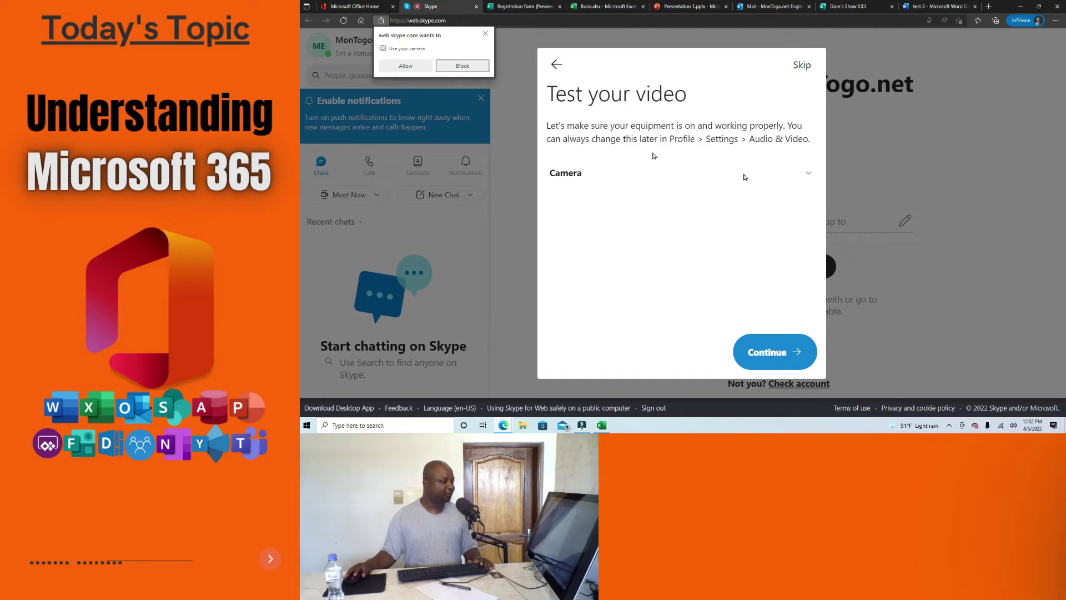
click(489, 34)
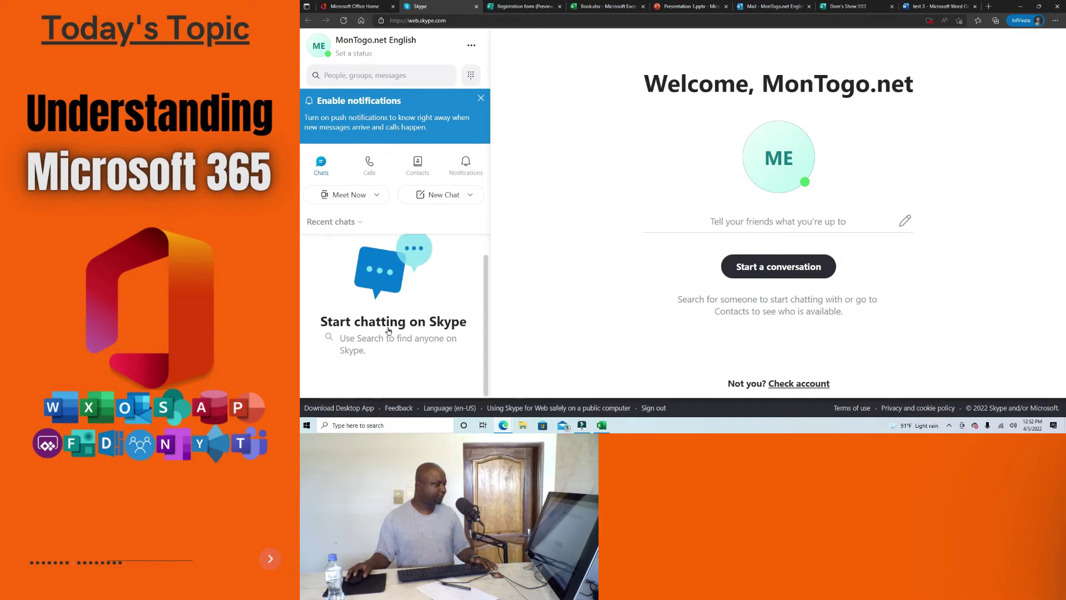
Look through Skype's contacts, open the Echo / Sound Test Service contact and view the options for starting a new chat.
click(424, 167)
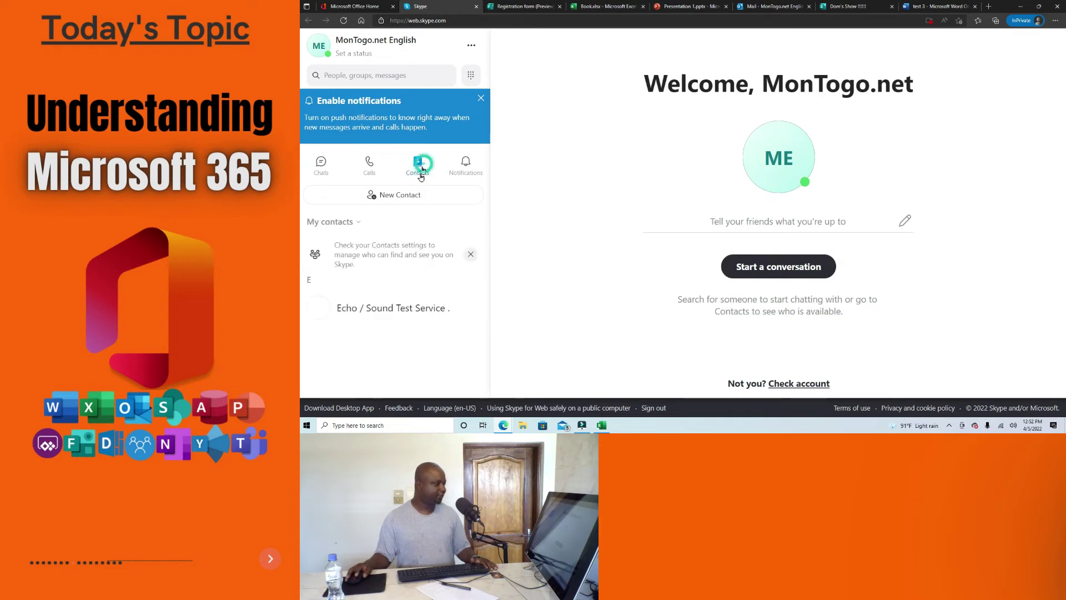
click(390, 308)
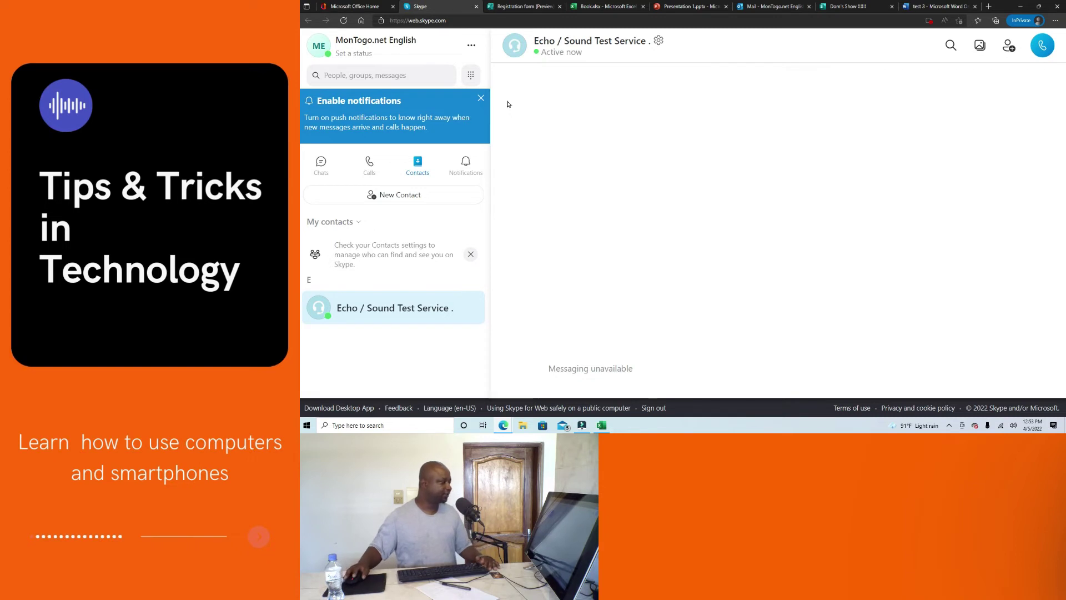
click(321, 164)
click(445, 195)
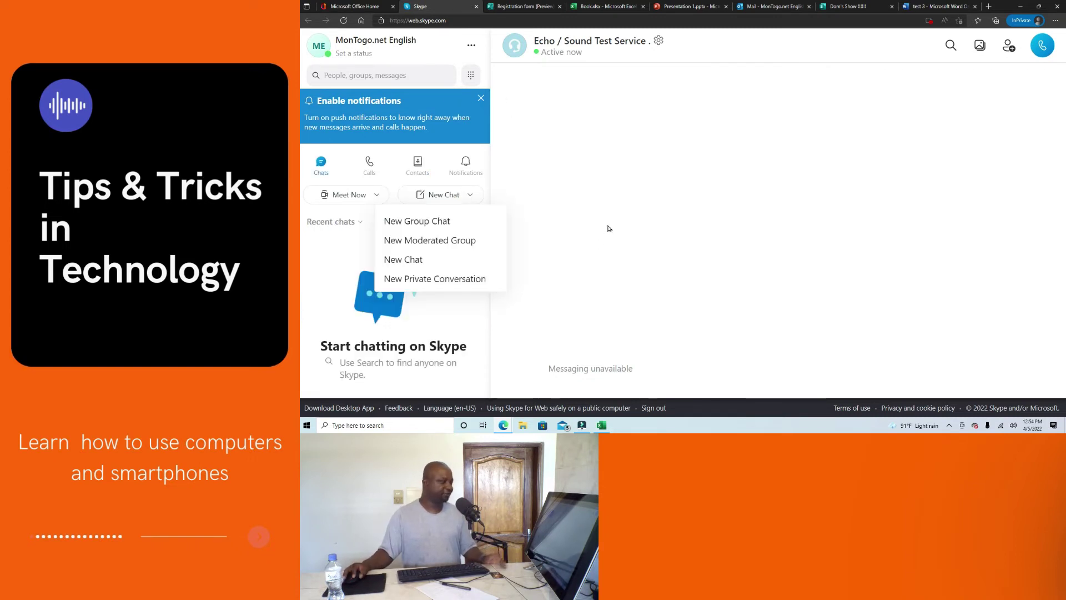
click(610, 229)
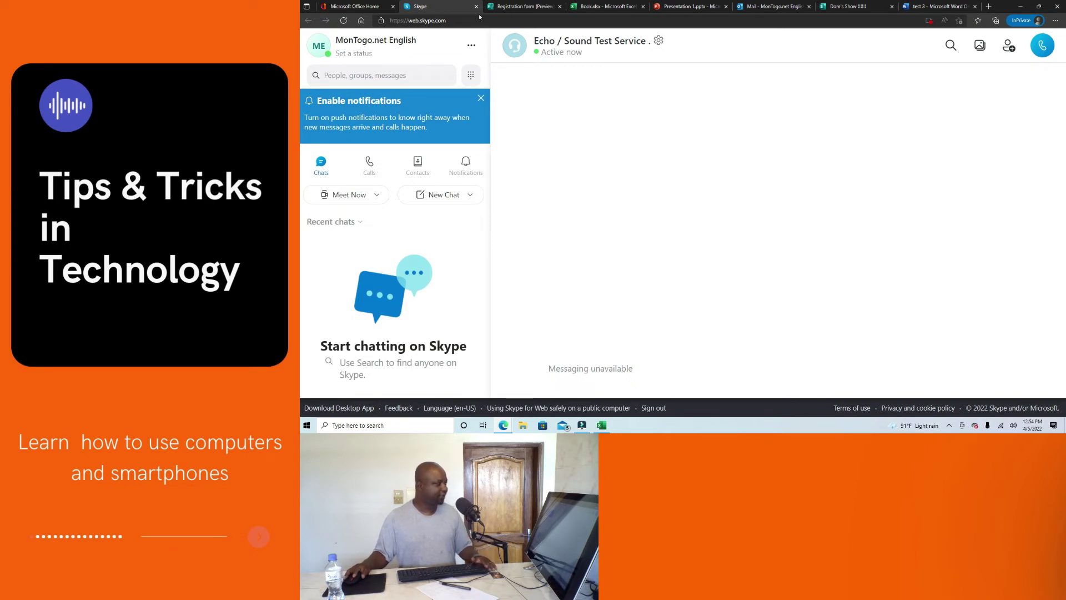
Open Teams from the Office home page, choose the web app and accept the suggested profile details.
click(363, 9)
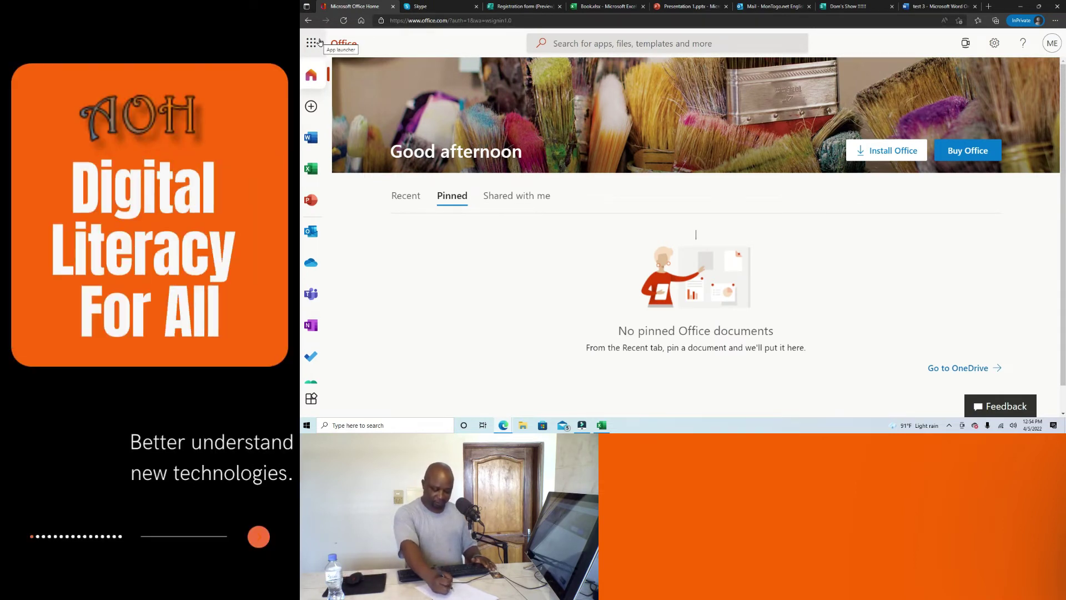
click(312, 43)
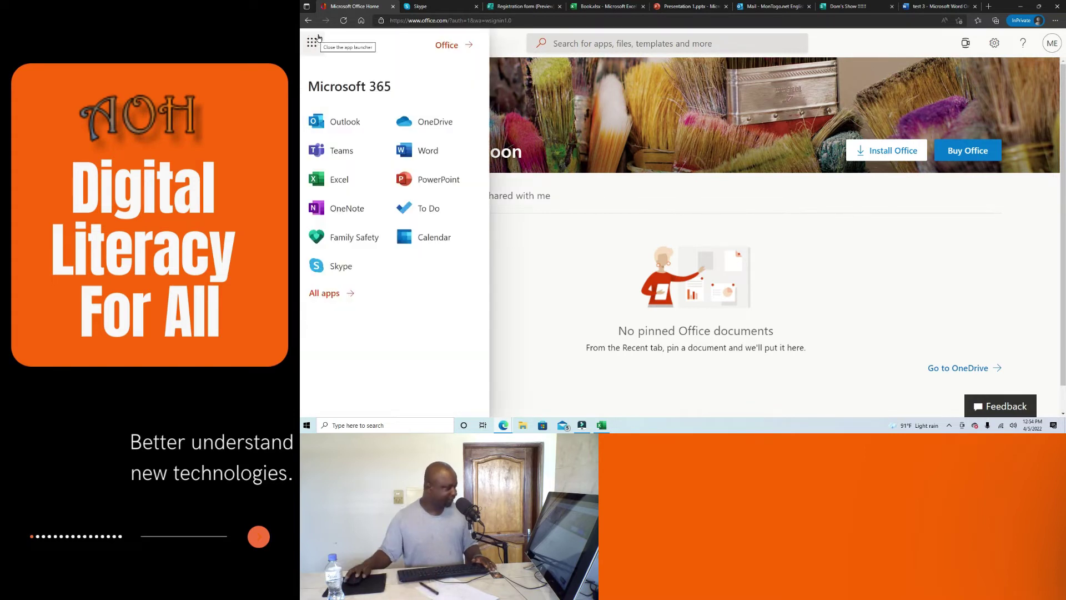
click(345, 151)
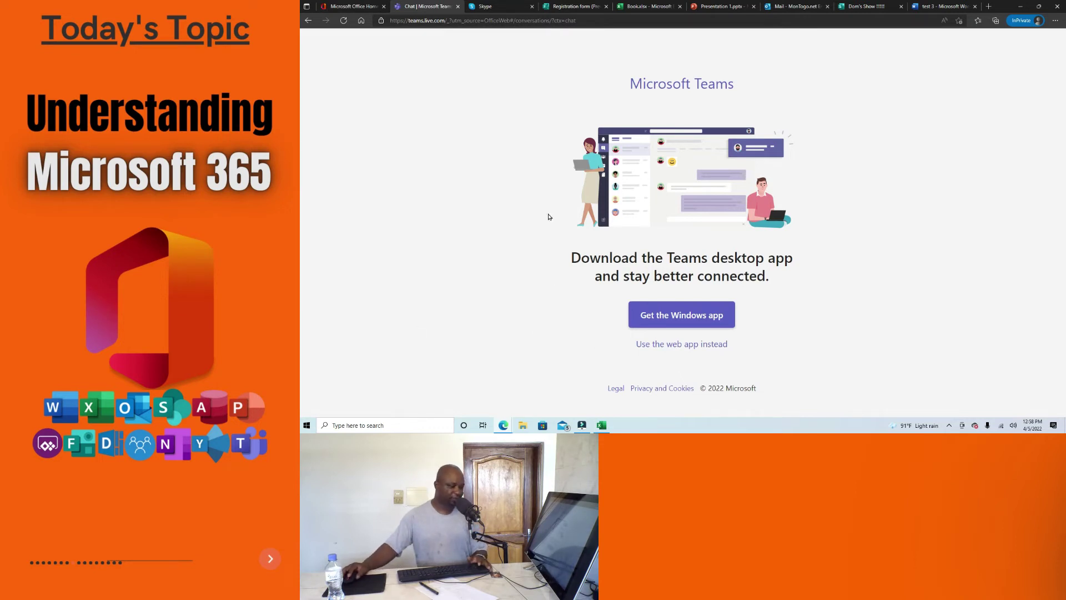
click(693, 345)
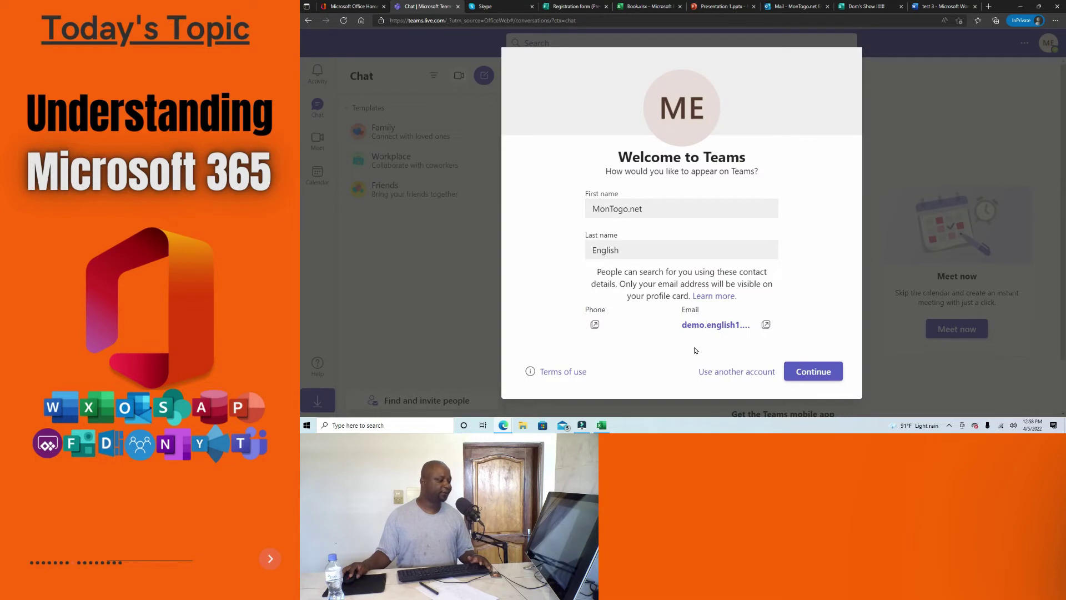
click(813, 373)
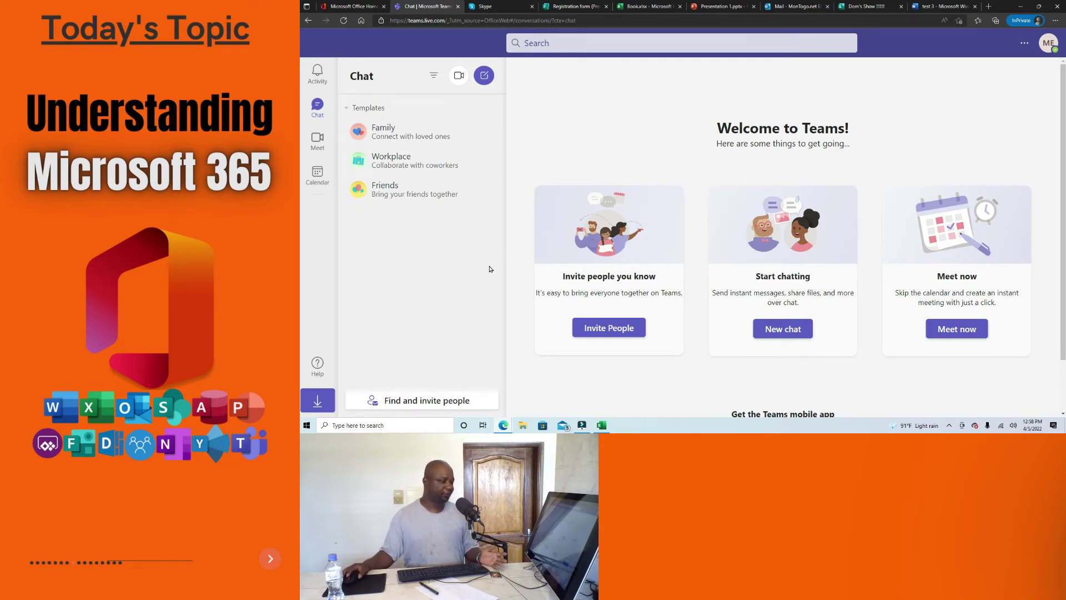
Look over the Teams welcome page and open the Teams calendar for the work week.
scroll(1026, 243, down, 1)
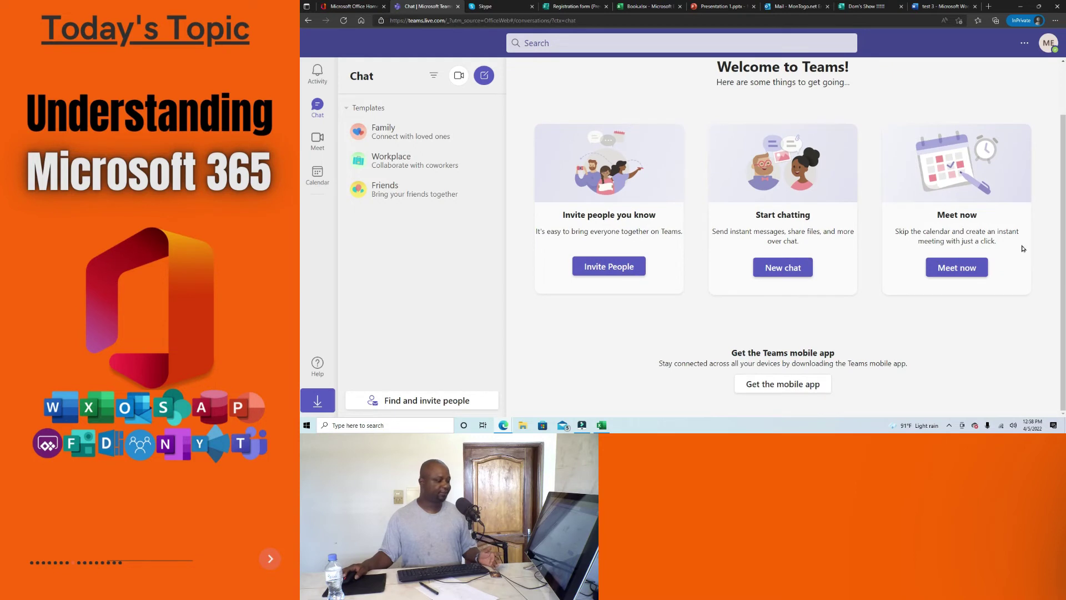
scroll(915, 338, up, 1)
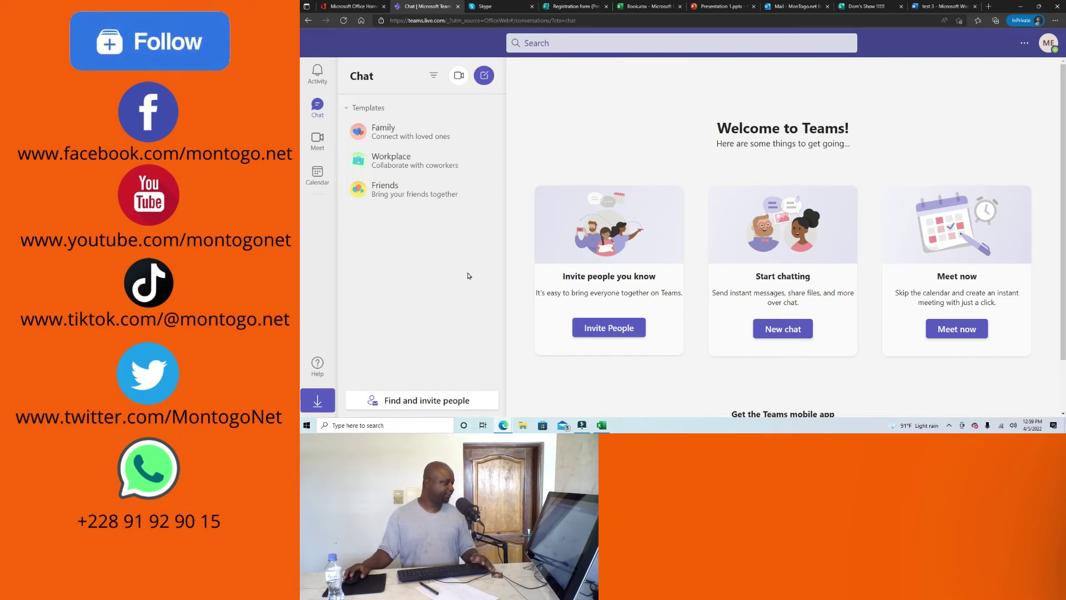
click(317, 174)
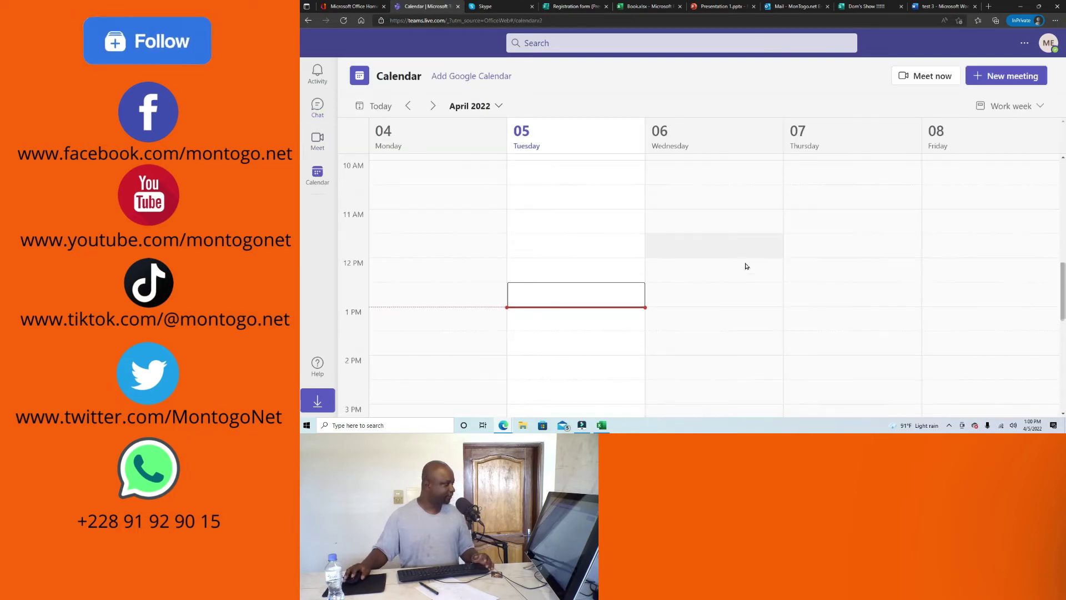
Return to the Office home page and open the Calendar app in its own tab.
click(343, 7)
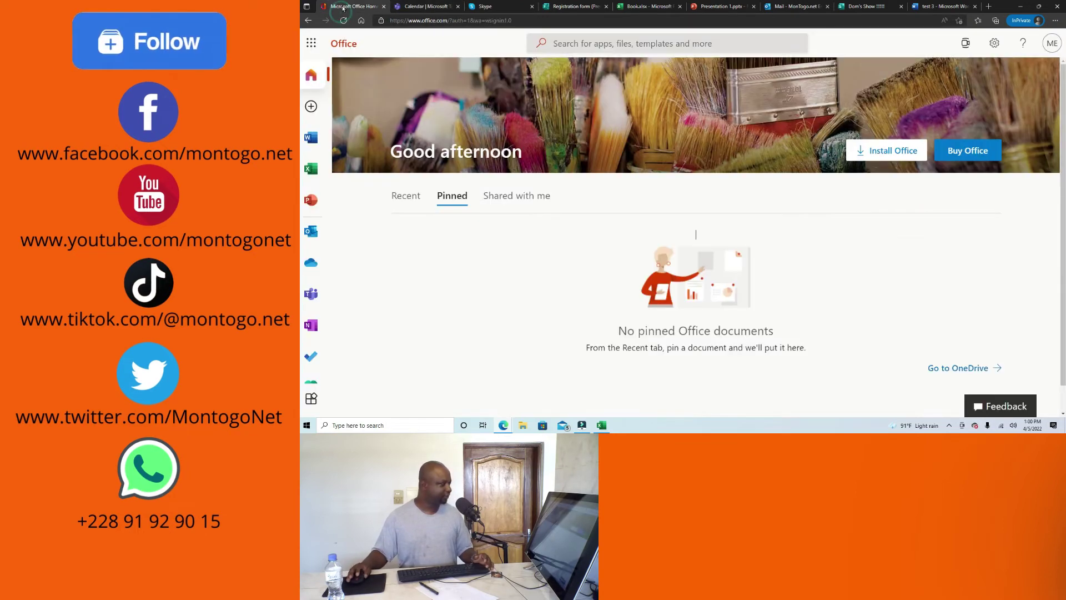
click(311, 44)
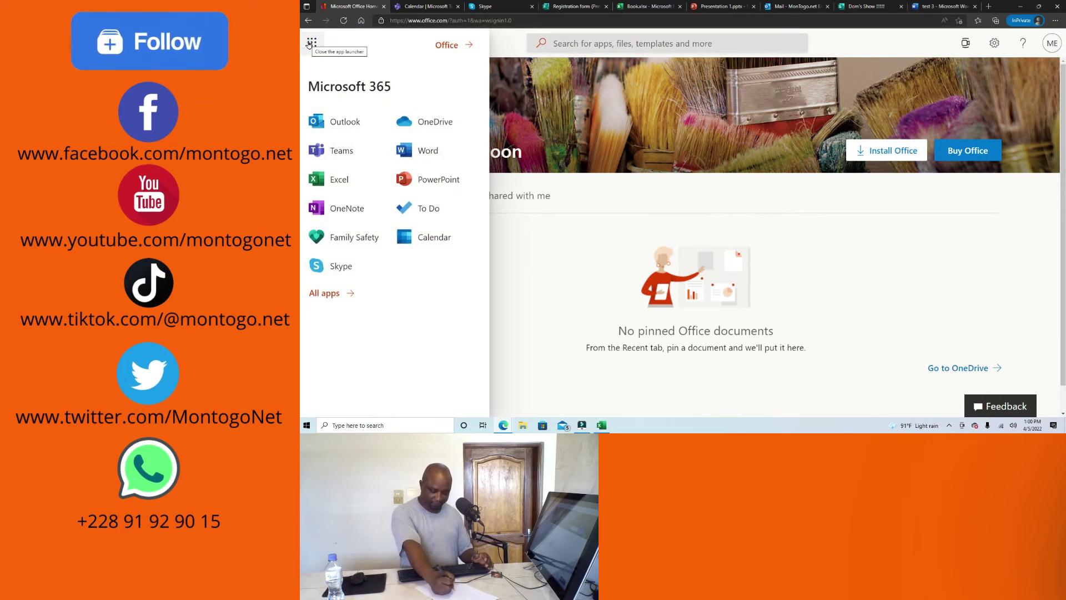
click(311, 43)
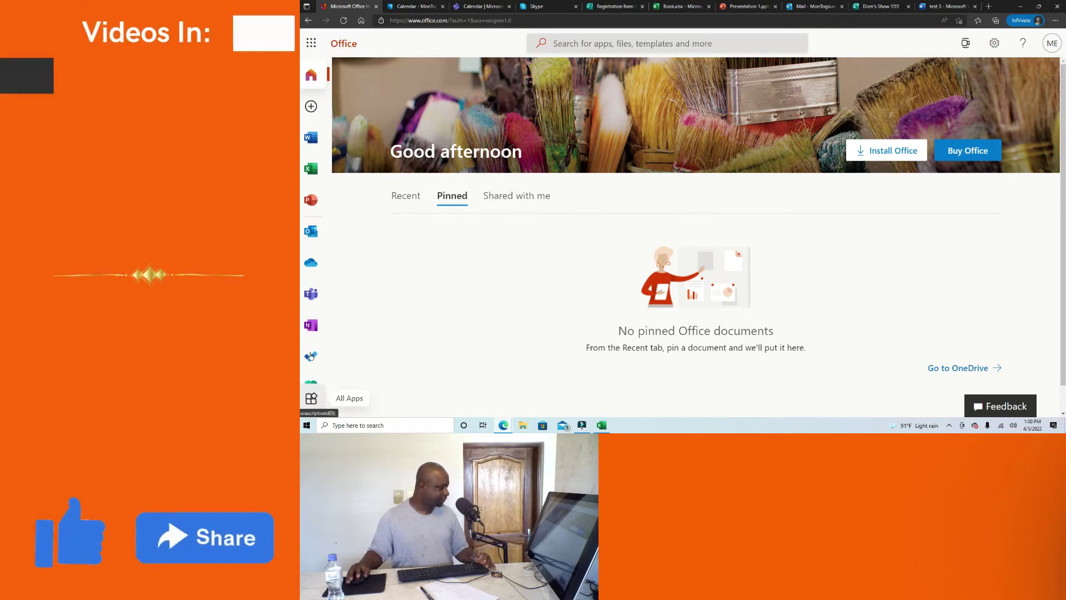
Browse the complete list of Microsoft 365 apps and open Calendar from that list.
click(311, 43)
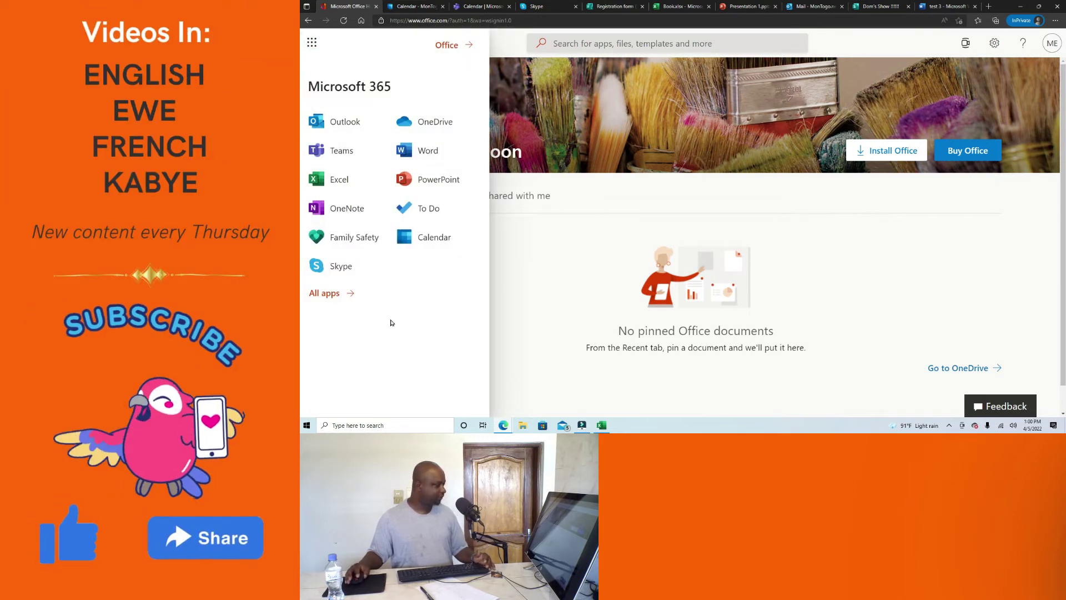
click(344, 294)
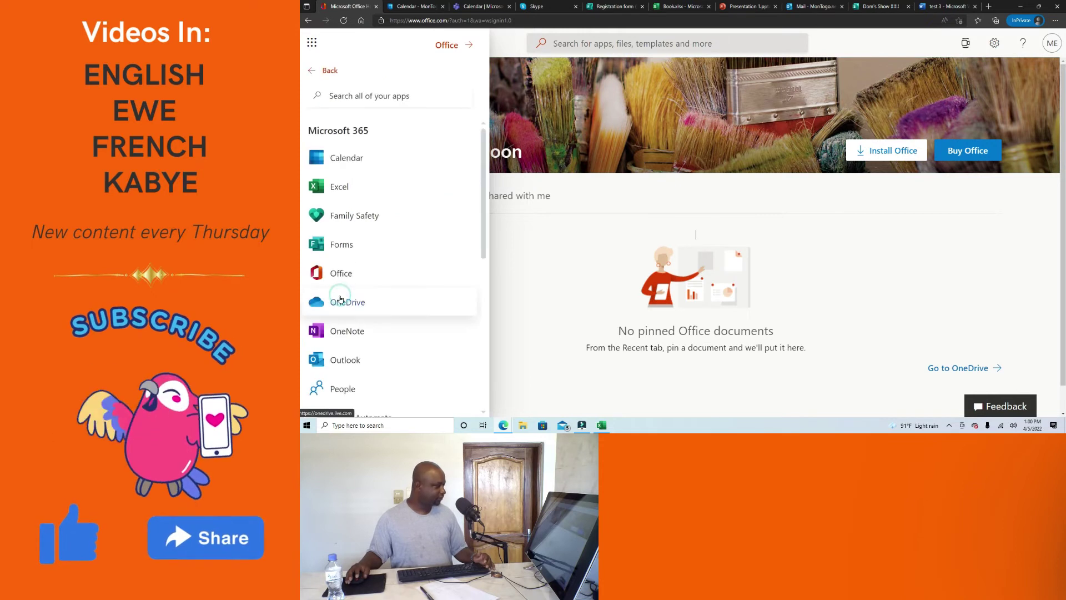
scroll(398, 226, down, 6)
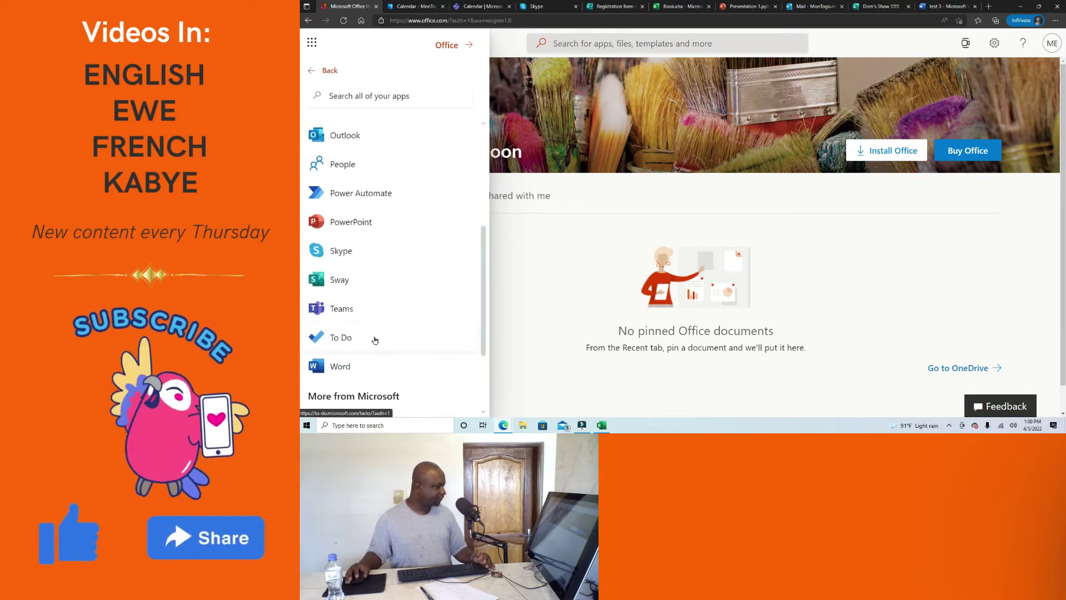
scroll(375, 340, up, 4)
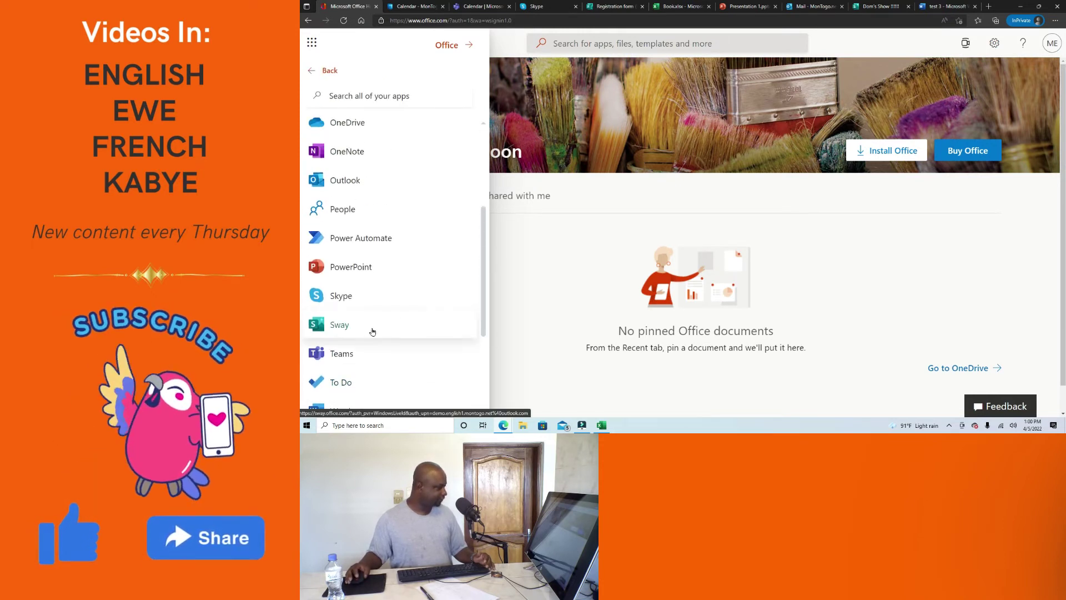
scroll(372, 331, up, 3)
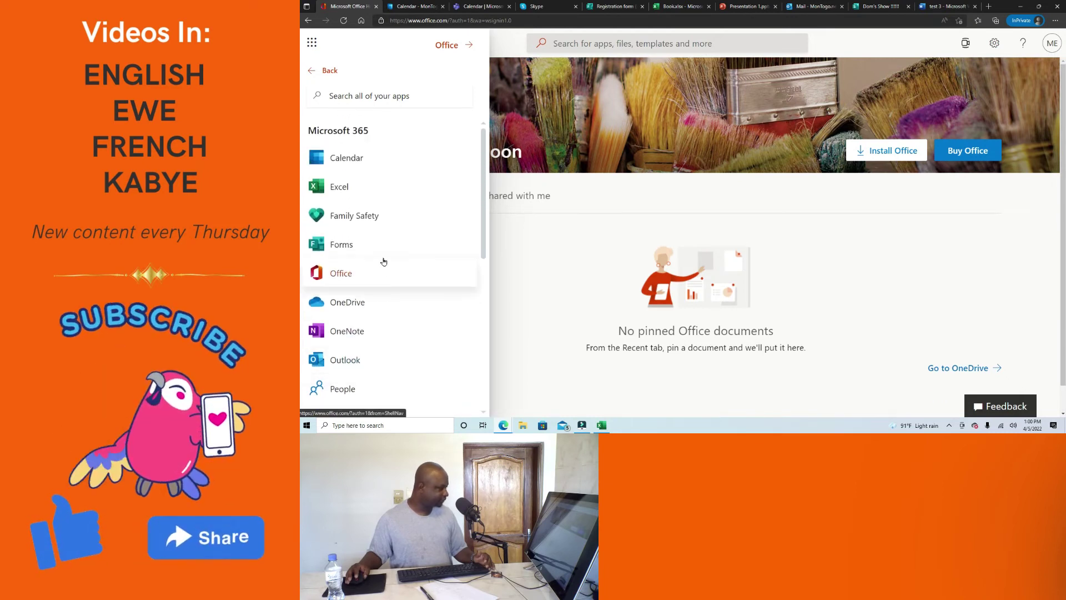
click(349, 160)
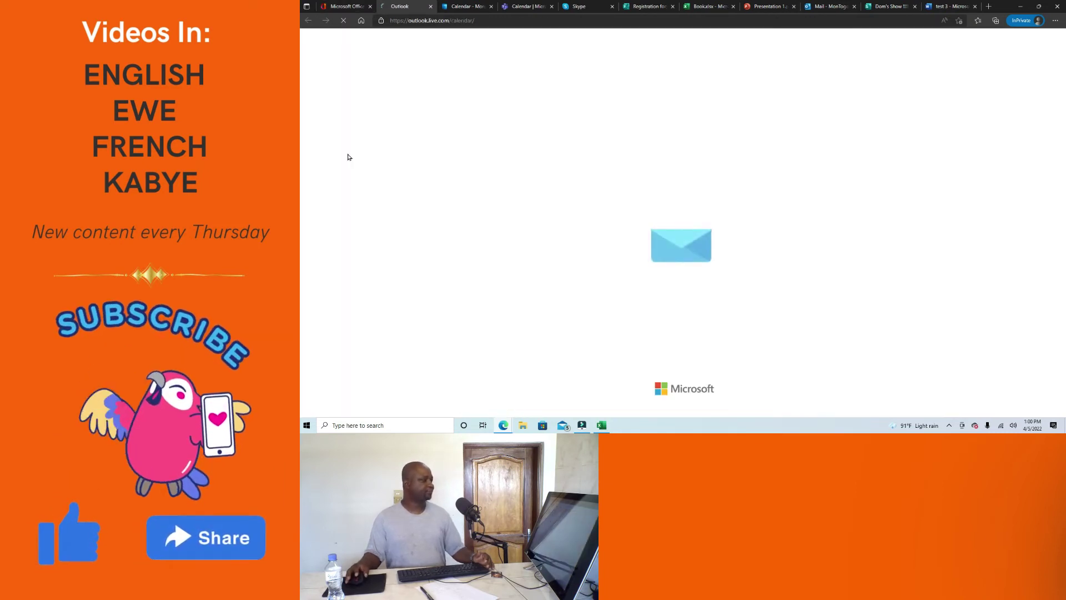